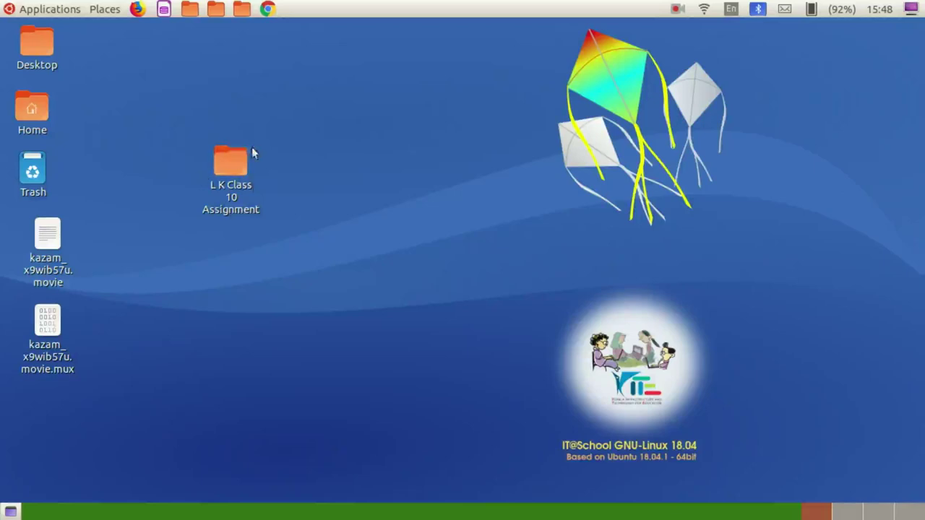
Look through the Animation Resources folder inside L K Class 10 Assignment, including the Eagle frames images
left_click(221, 167)
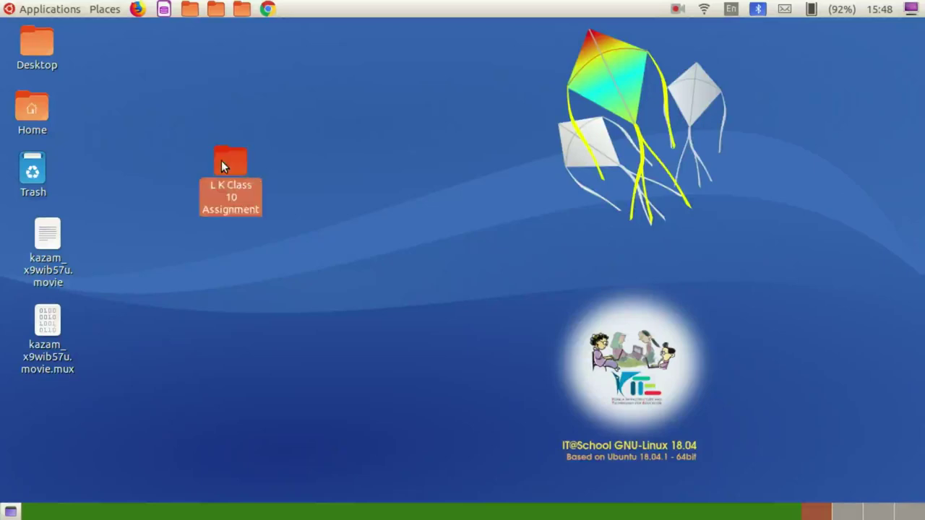
double_click(221, 161)
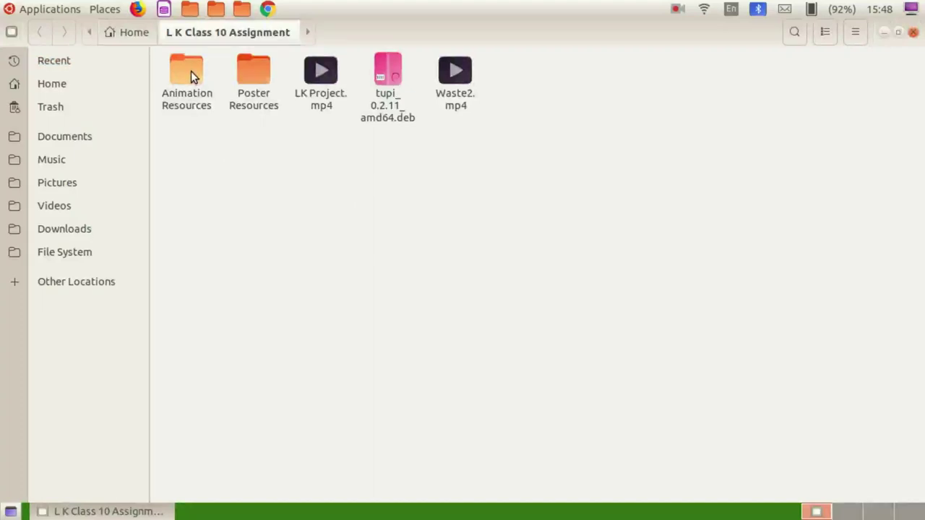
double_click(191, 71)
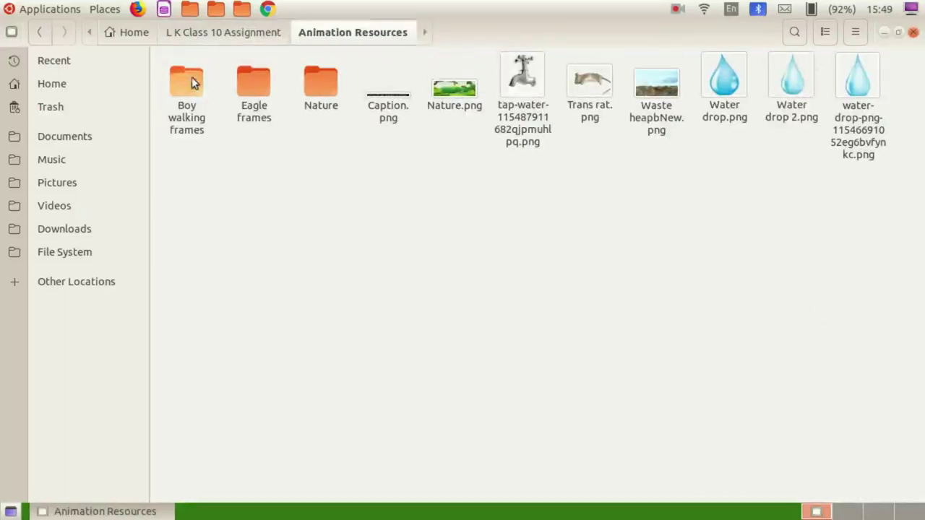
double_click(255, 78)
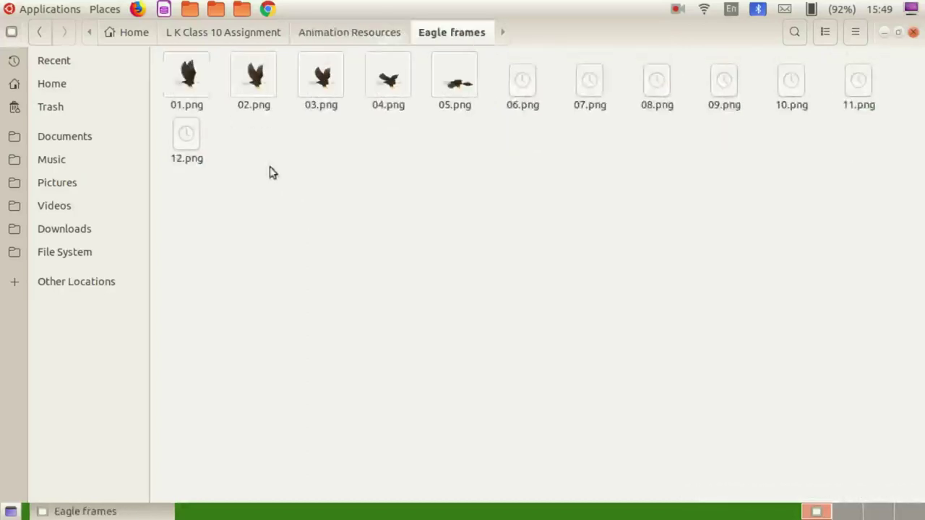
left_click(348, 32)
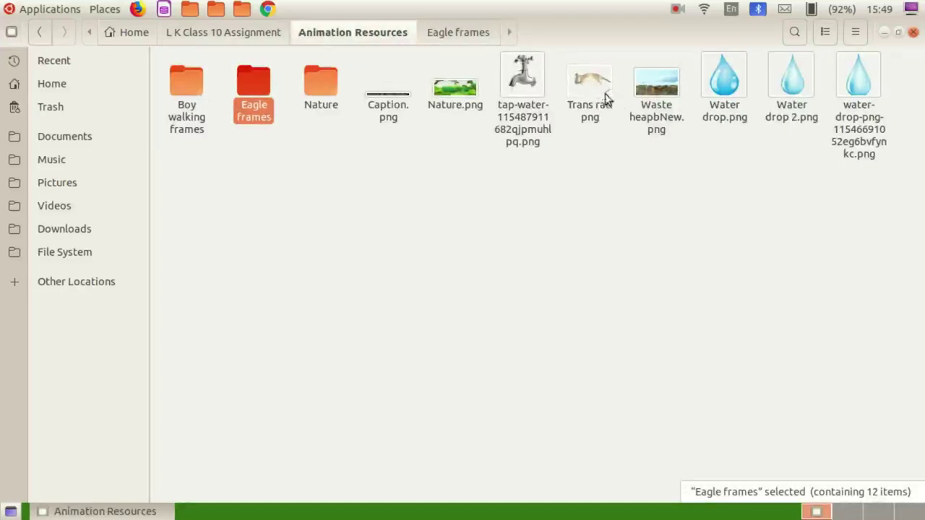
Preview the Caption.png and Waste heapbNew.png images from Animation Resources, closing each one after viewing
double_click(395, 96)
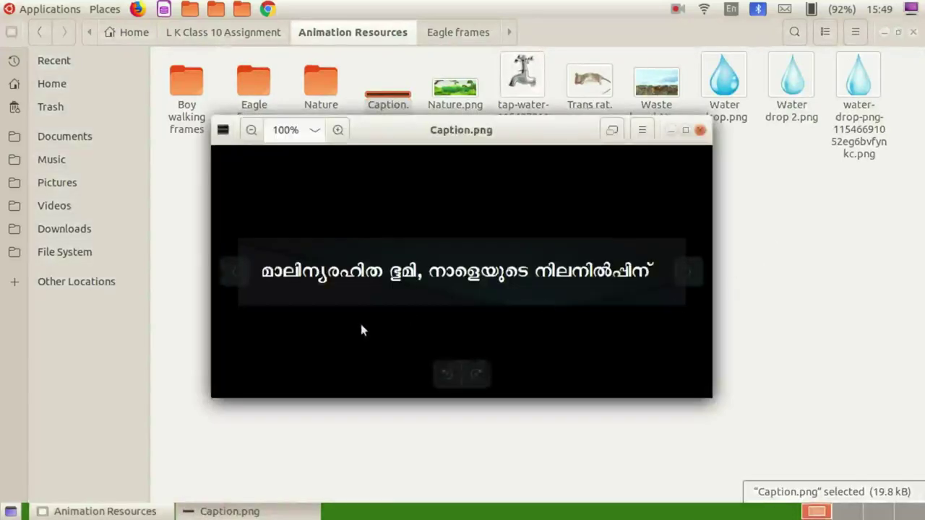
left_click(699, 129)
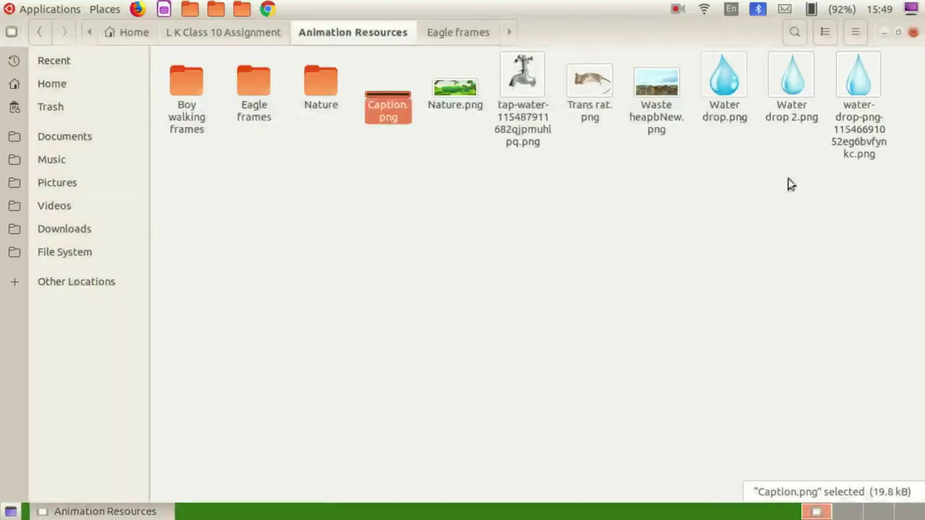
double_click(651, 75)
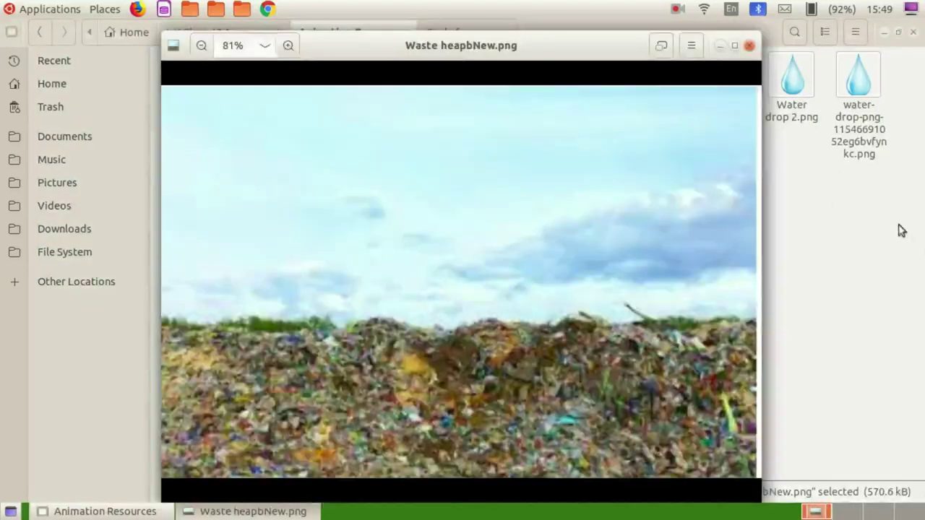
left_click(749, 46)
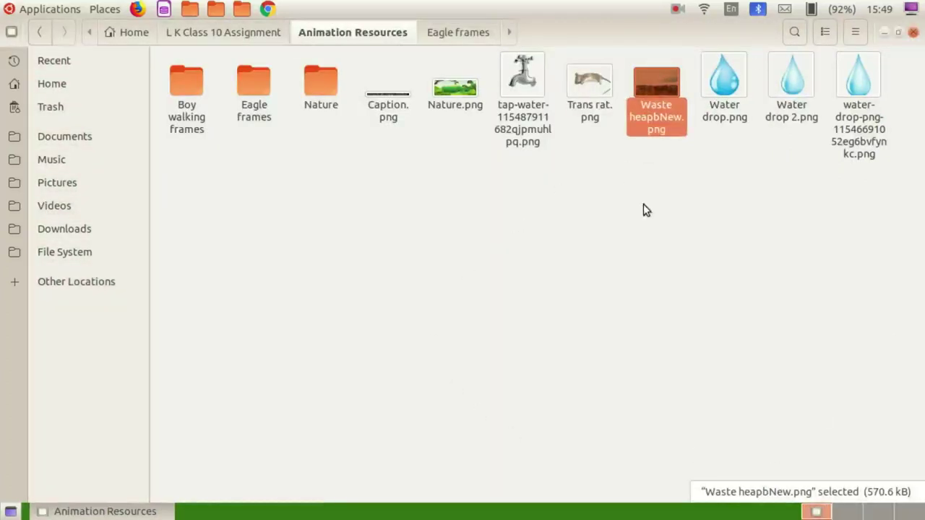
Play LK Project.mp4 from the L K Class 10 Assignment folder, and close the video and the file manager
key("alt+Left")
left_click(309, 66)
double_click(309, 66)
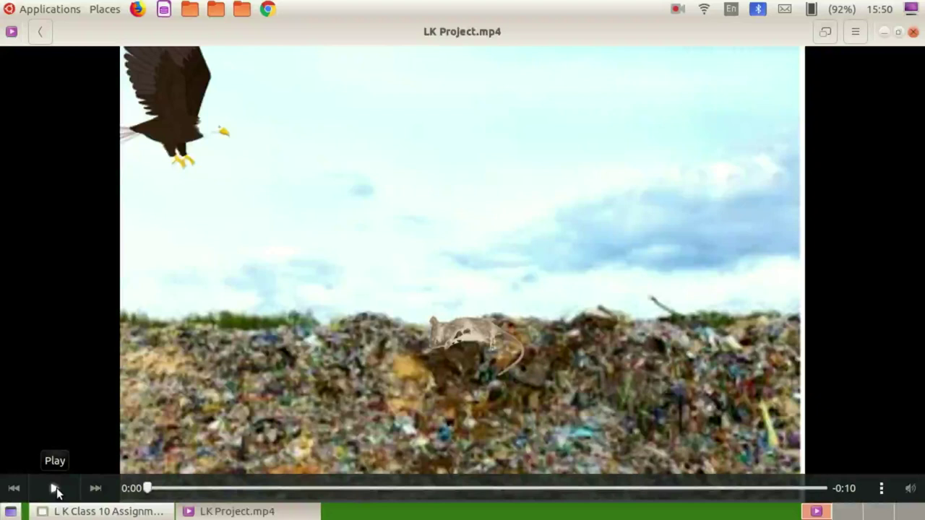
left_click(56, 489)
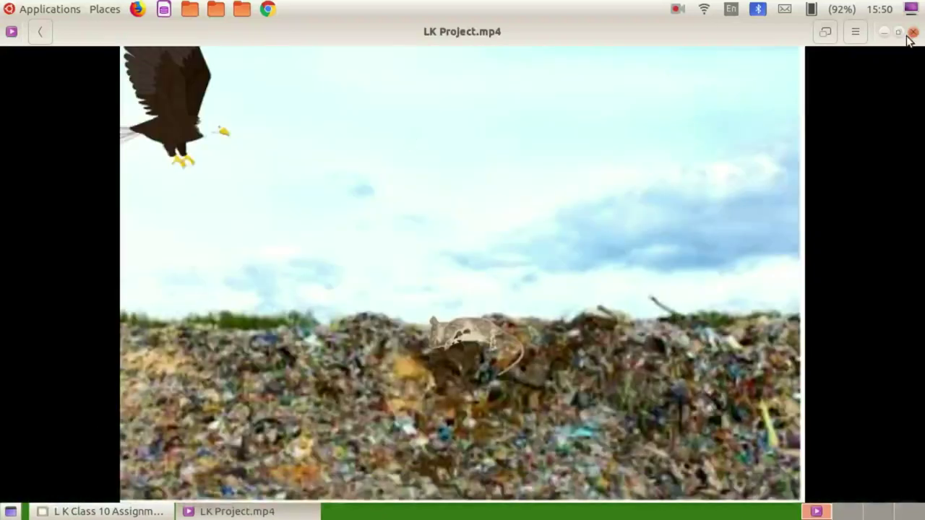
left_click(911, 33)
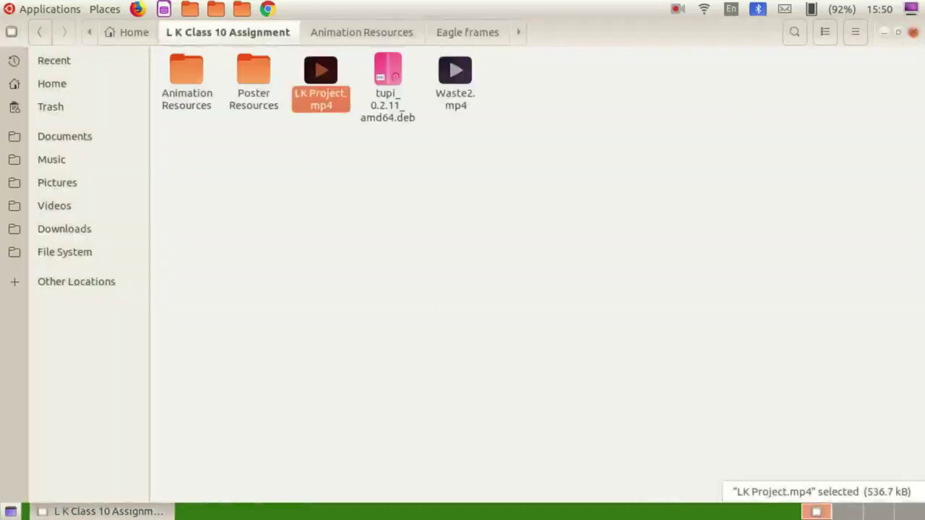
left_click(911, 31)
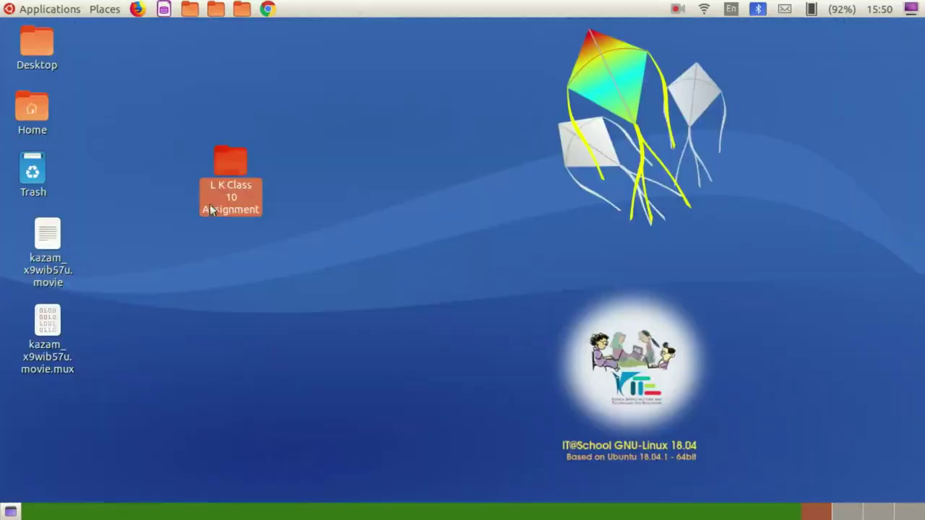
Launch TupiTube Desk from the Graphics applications and dismiss the tip of the day
left_click(55, 10)
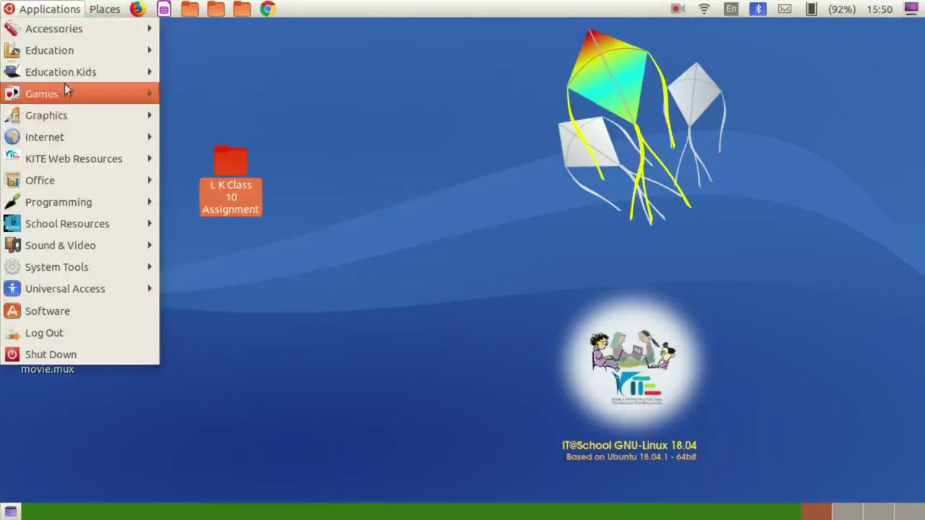
mouse_move(76, 108)
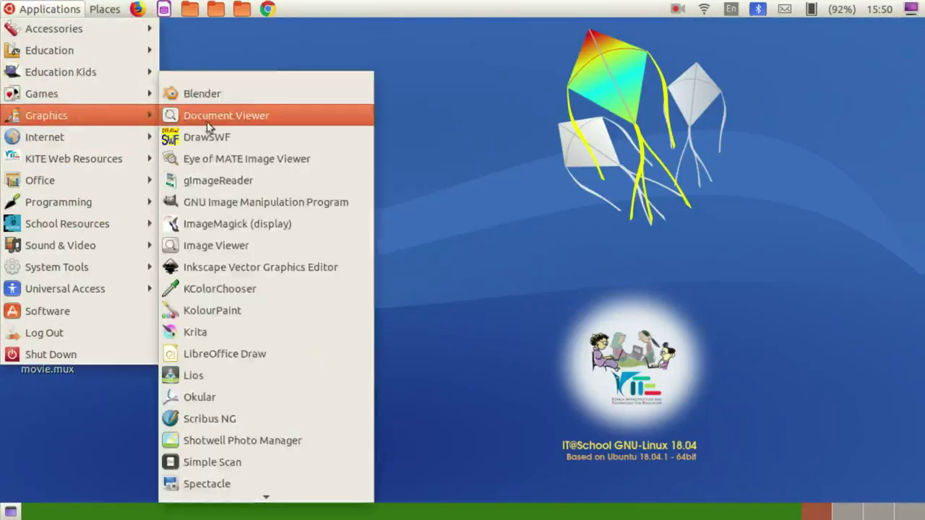
mouse_move(279, 496)
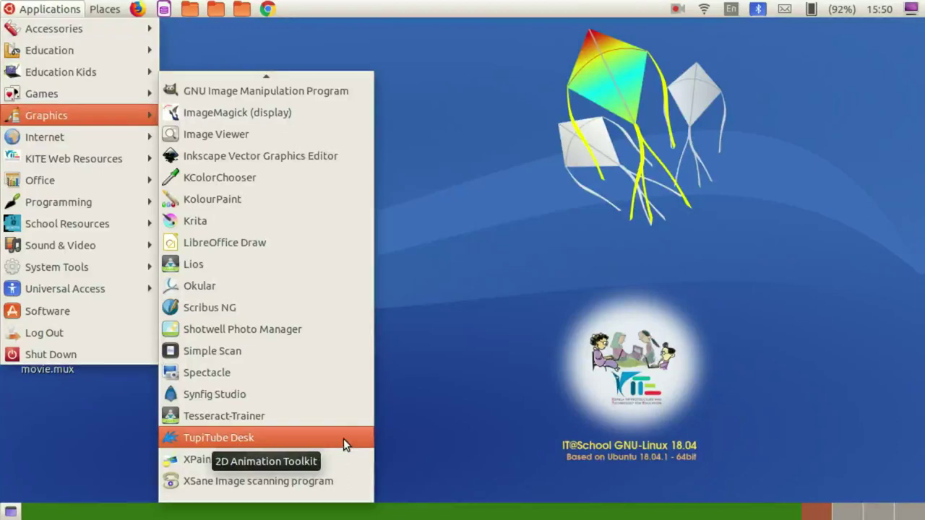
left_click(343, 438)
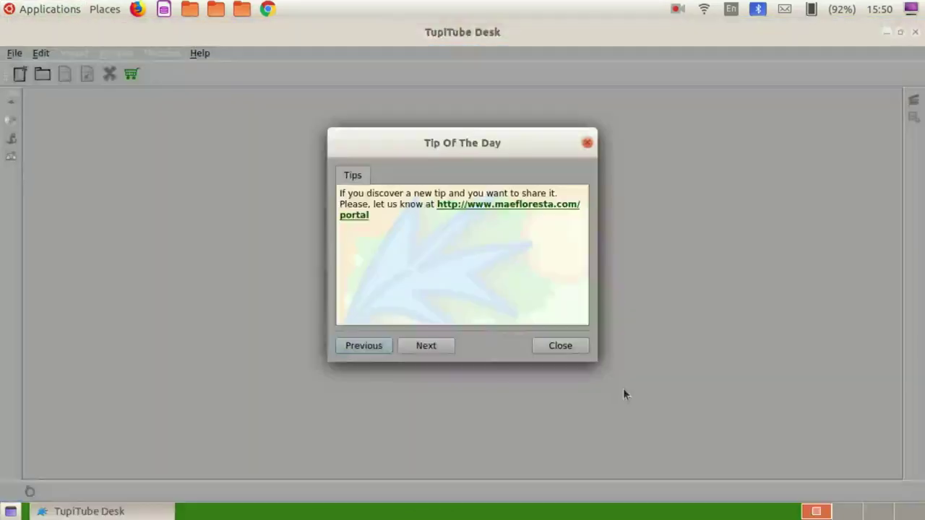
left_click(563, 347)
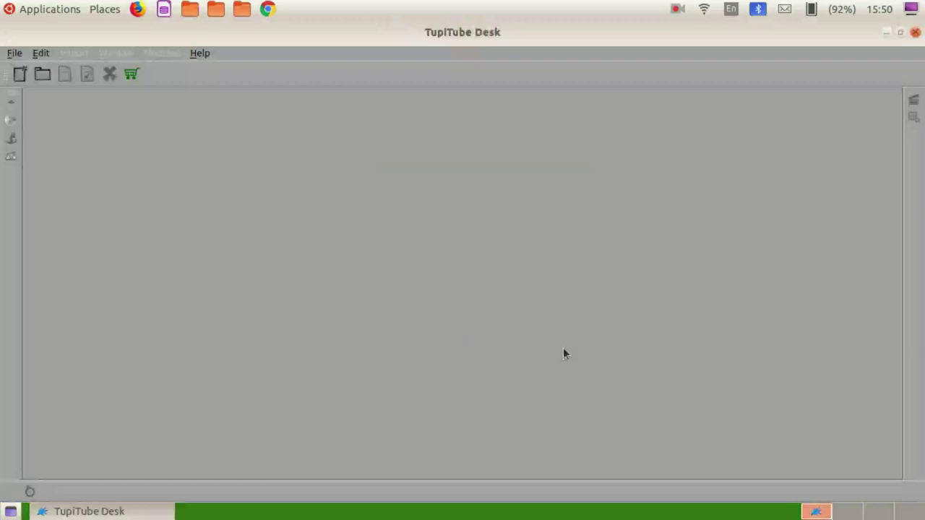
Create a new project named LK Project, keeping the default 720 × 480 size and 25 FPS
left_click(14, 54)
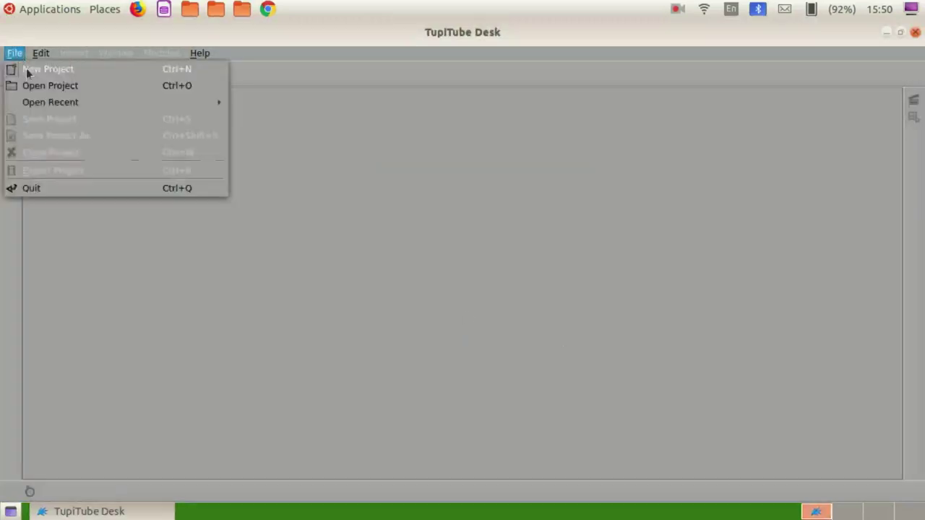
left_click(29, 69)
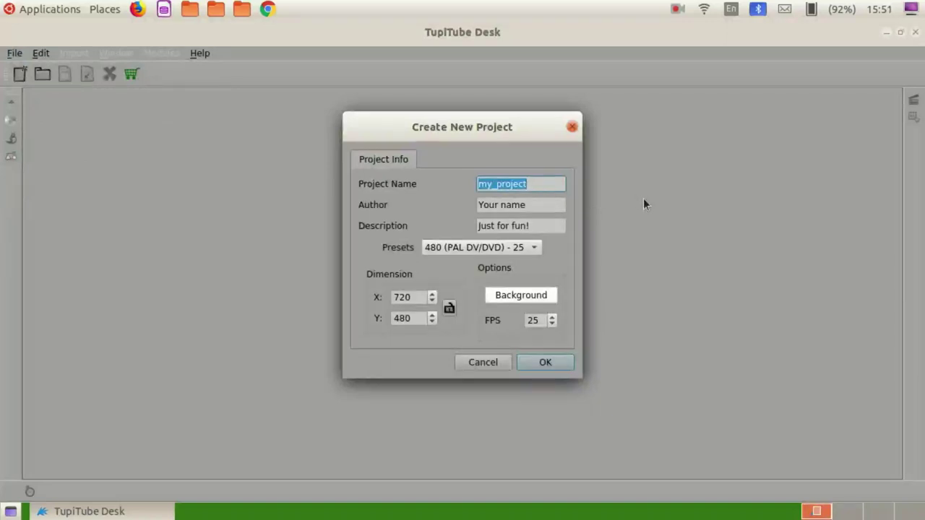
type("LK")
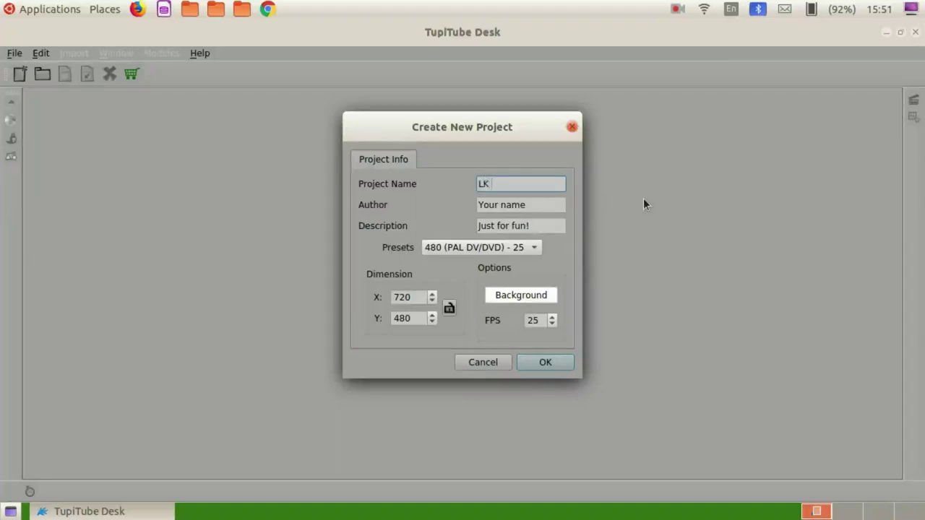
type(" Project")
left_click(548, 363)
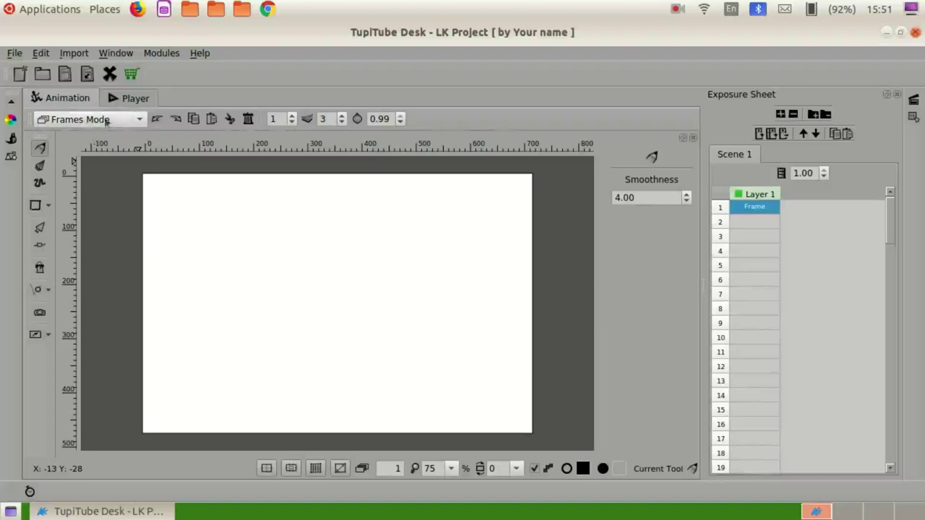
Switch to Static BG Mode and import Waste heapbNew.png from Animation Resources as a bitmap, resized to the workspace
left_click(134, 123)
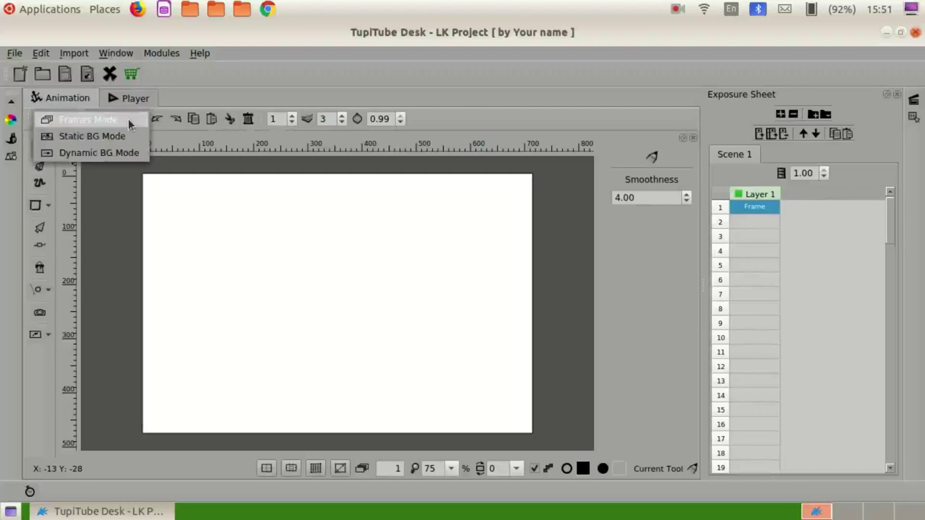
left_click(115, 135)
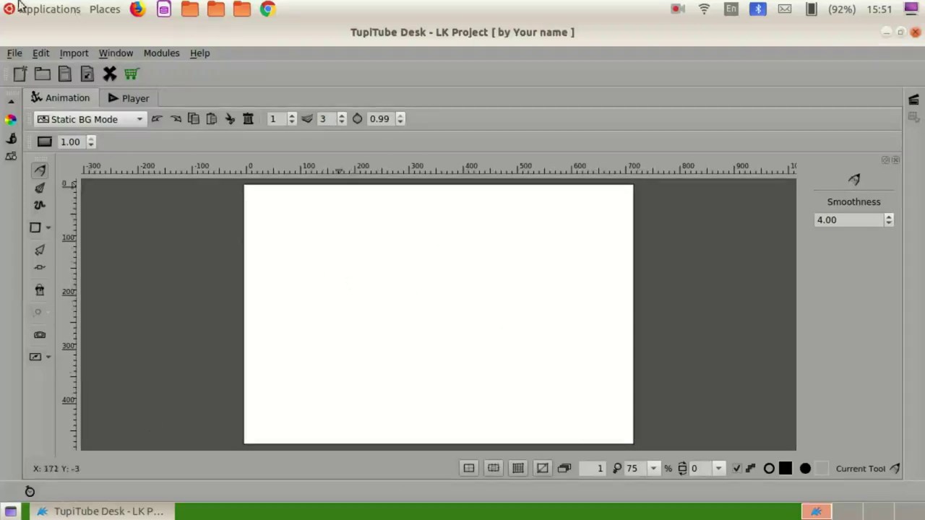
left_click(75, 55)
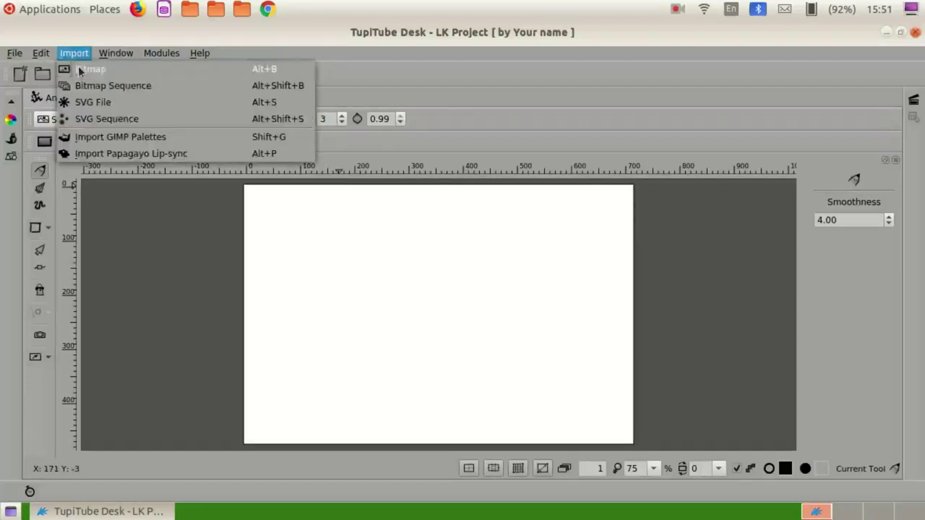
left_click(80, 70)
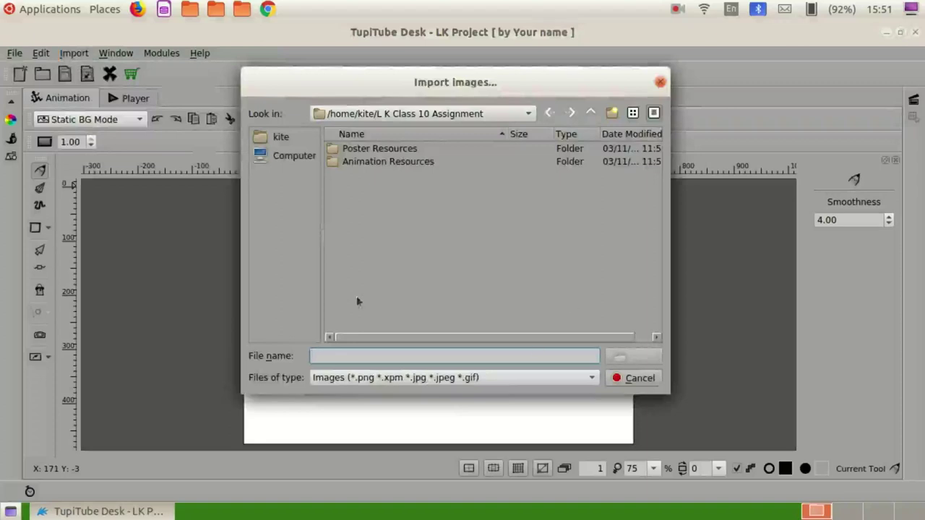
left_click(422, 113)
left_click(280, 139)
left_click(281, 138)
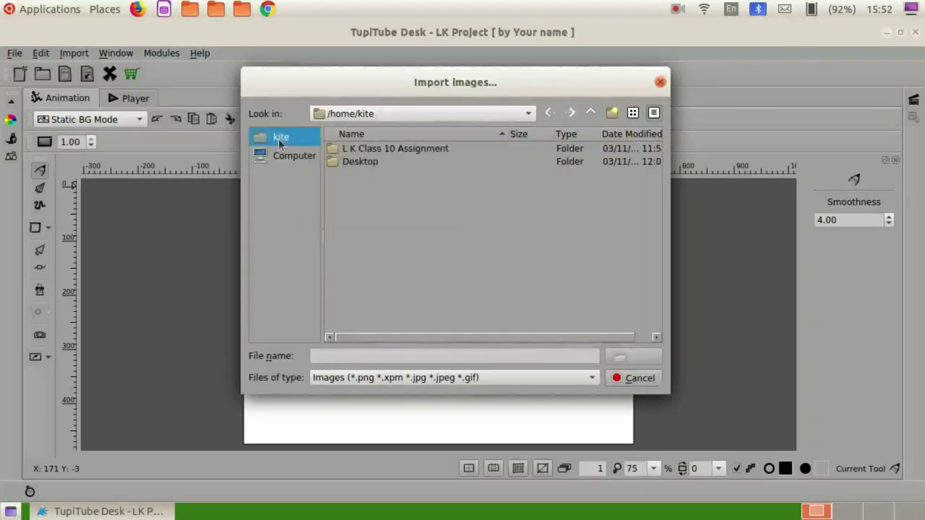
double_click(417, 149)
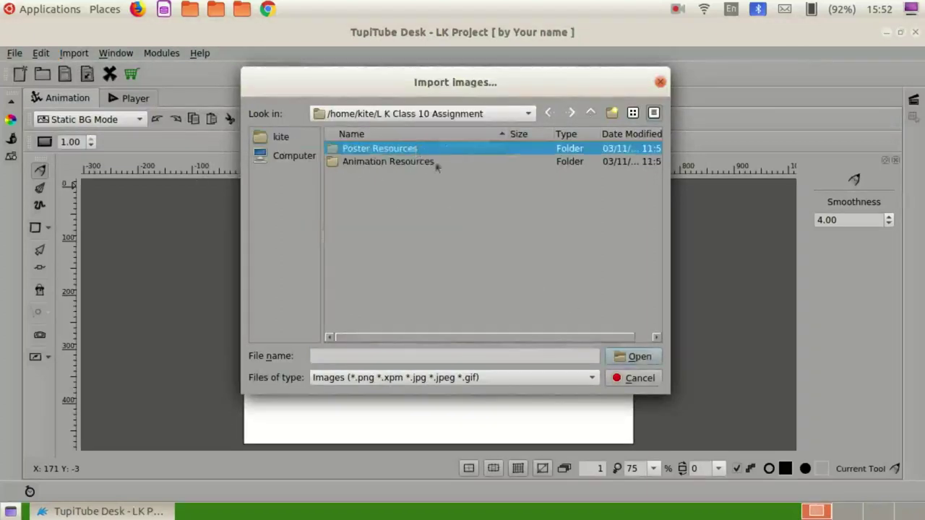
double_click(388, 162)
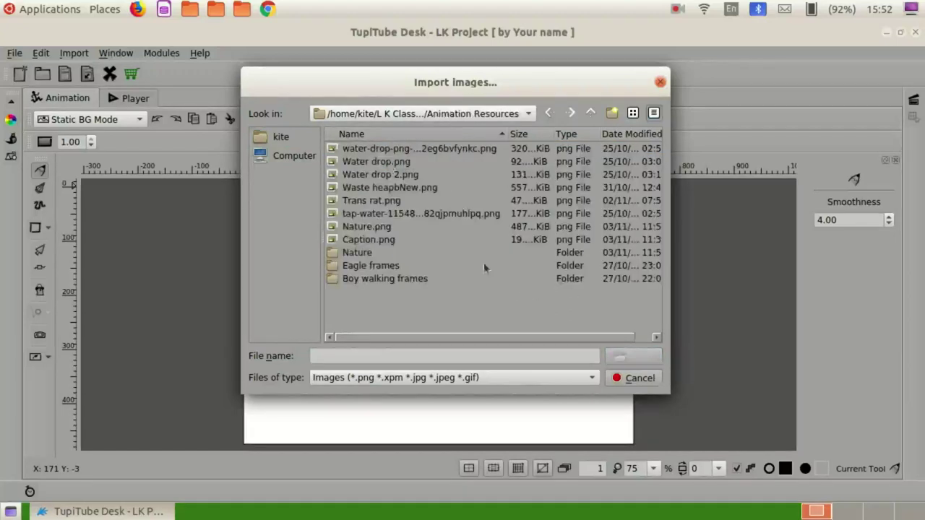
left_click(366, 188)
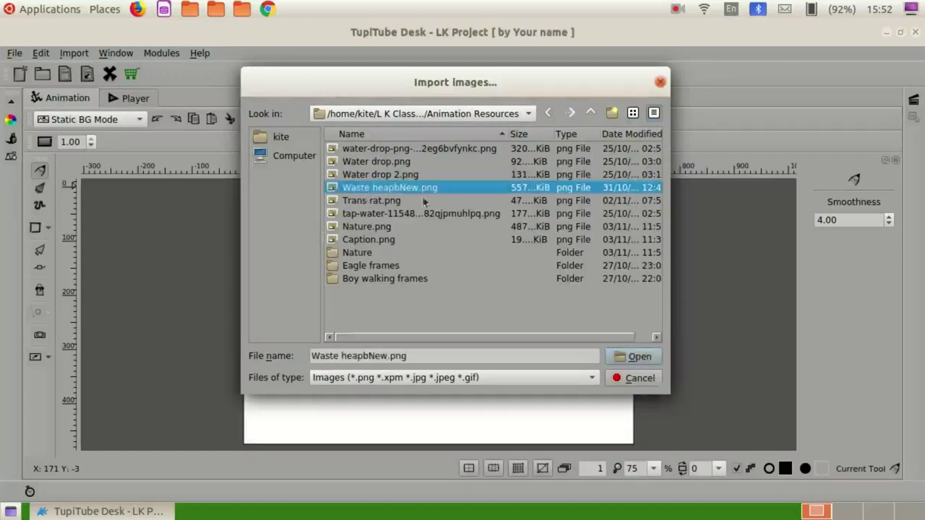
double_click(463, 194)
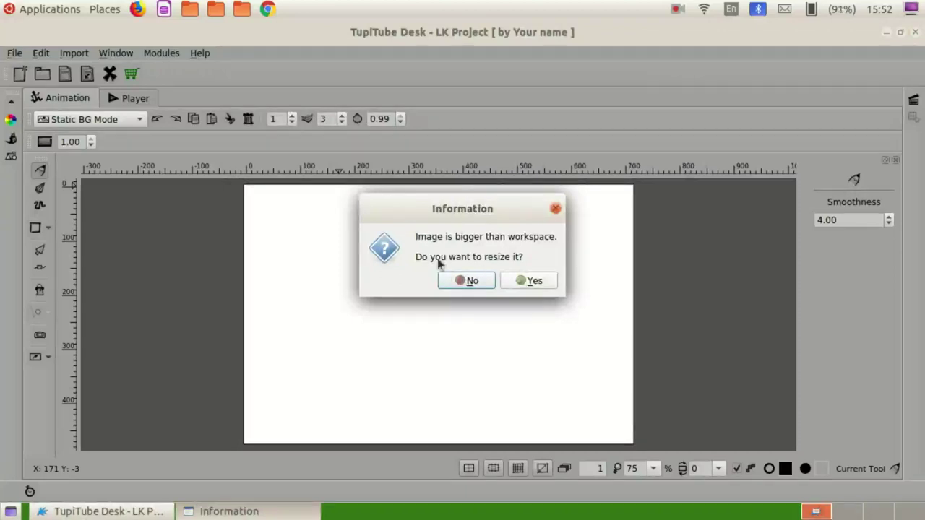
left_click(541, 278)
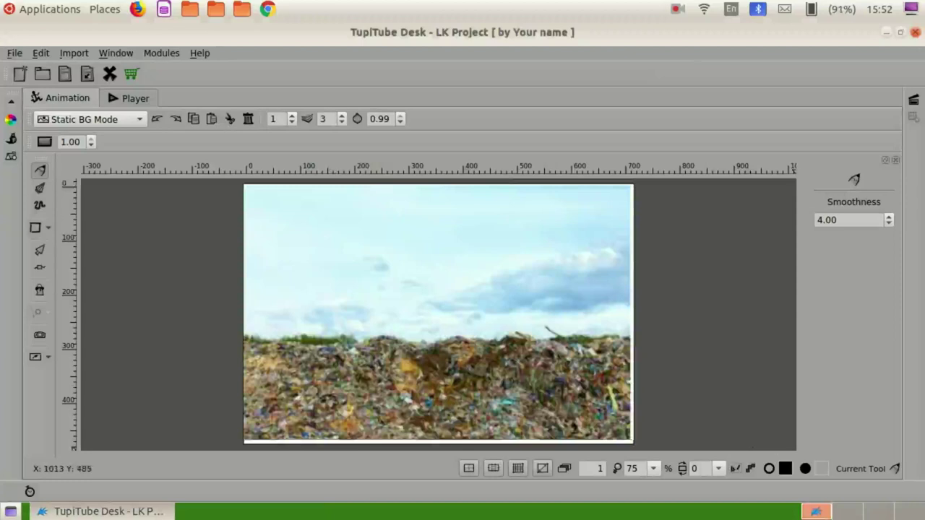
Select the waste heap background image and enlarge it slightly from its corner to cover the whole canvas
left_click(39, 250)
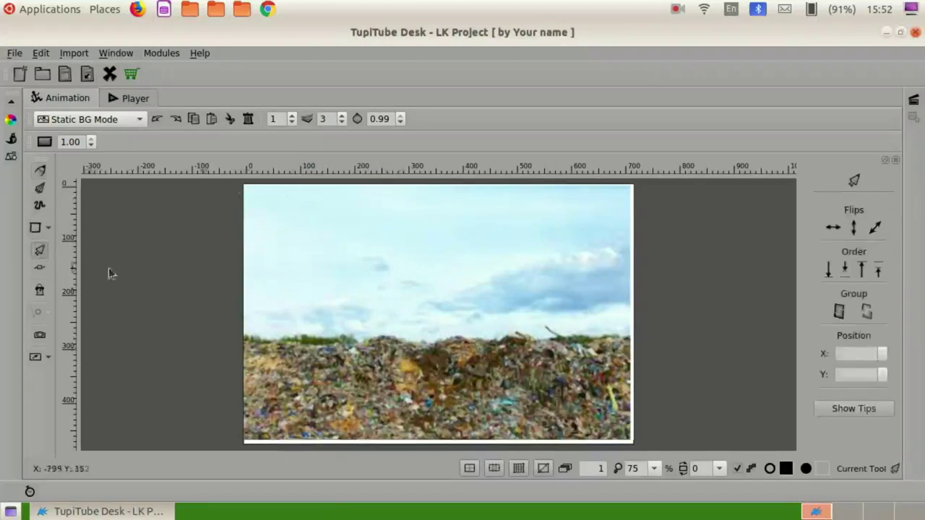
left_click(393, 298)
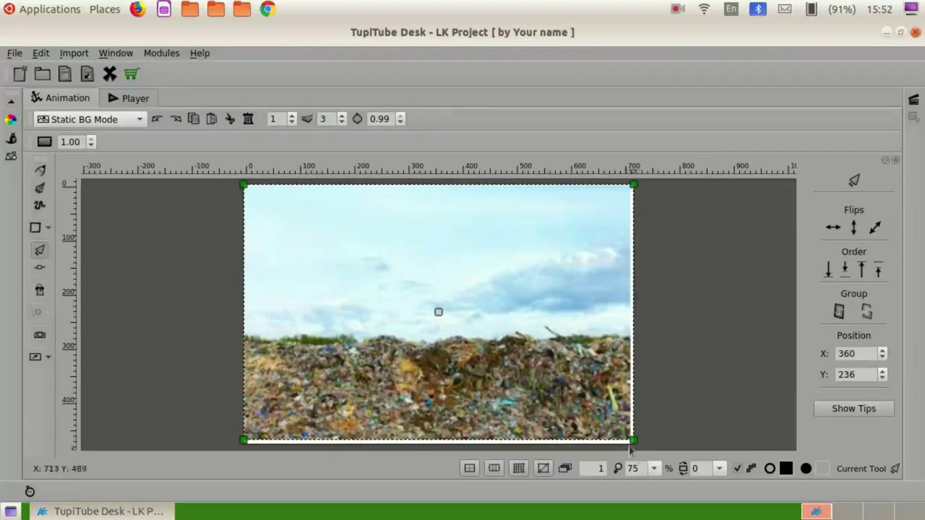
left_click_drag(633, 441, 640, 449)
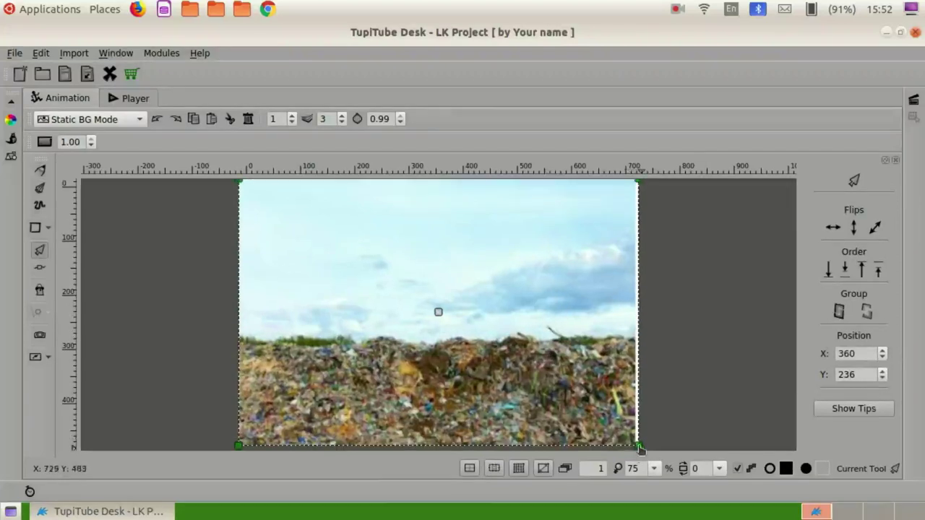
Switch to Frames Mode and import Trans rat.png from Animation Resources as a bitmap into frame 1
left_click(141, 120)
left_click(114, 101)
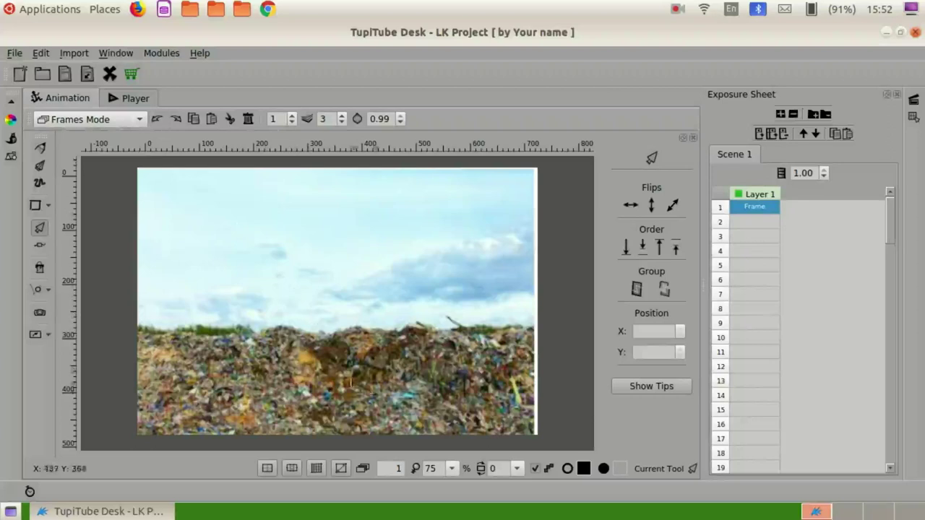
left_click(75, 54)
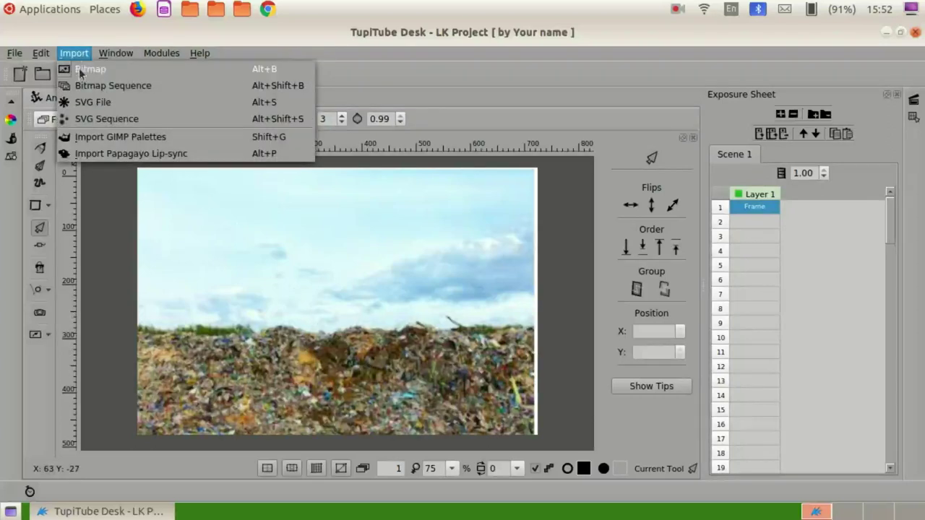
left_click(85, 70)
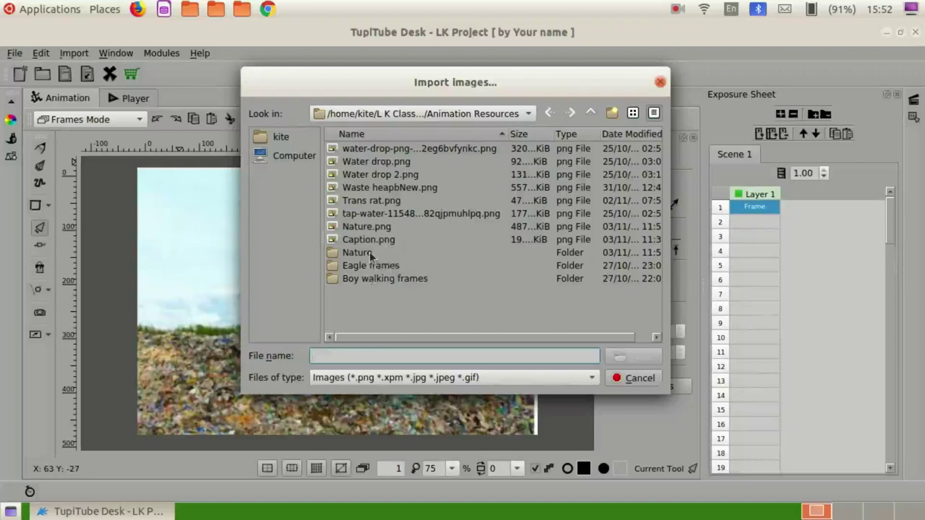
left_click(370, 202)
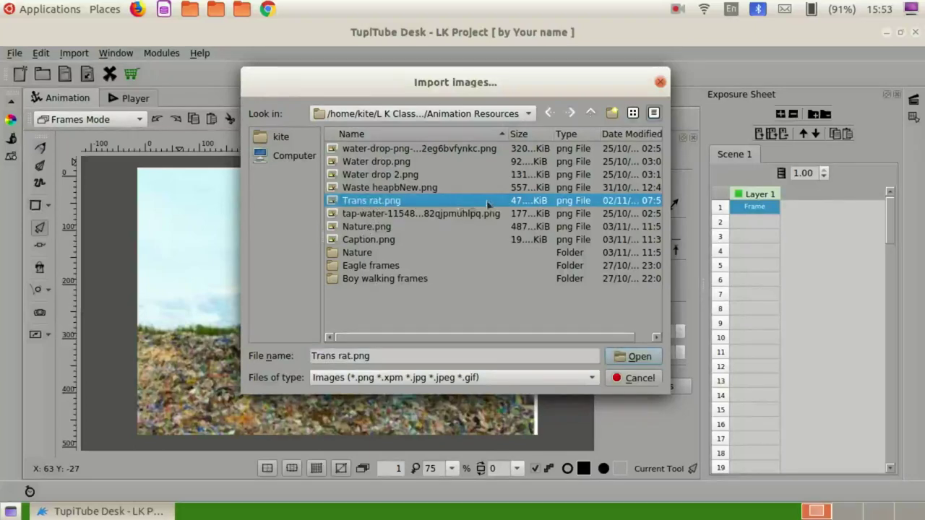
double_click(438, 202)
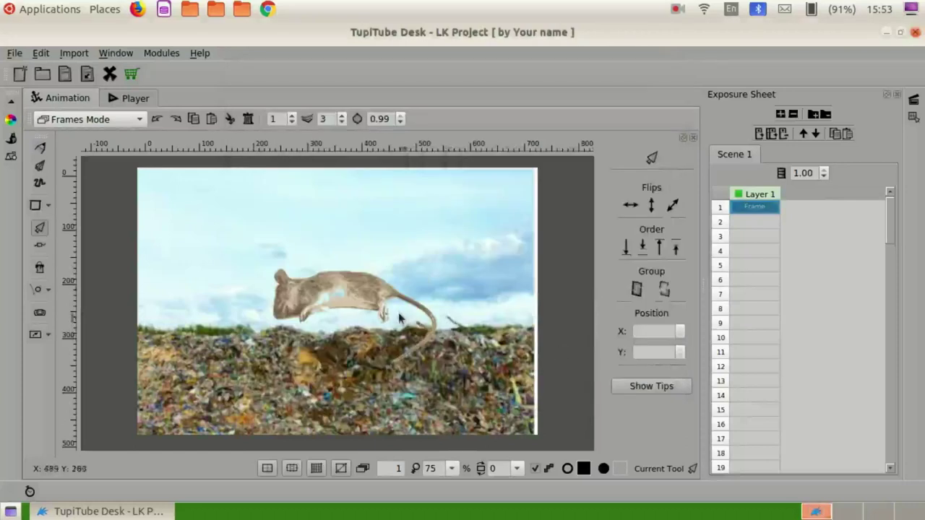
Shrink the rat image to a little under half its size and place it on the top edge of the waste heap
left_click(367, 298)
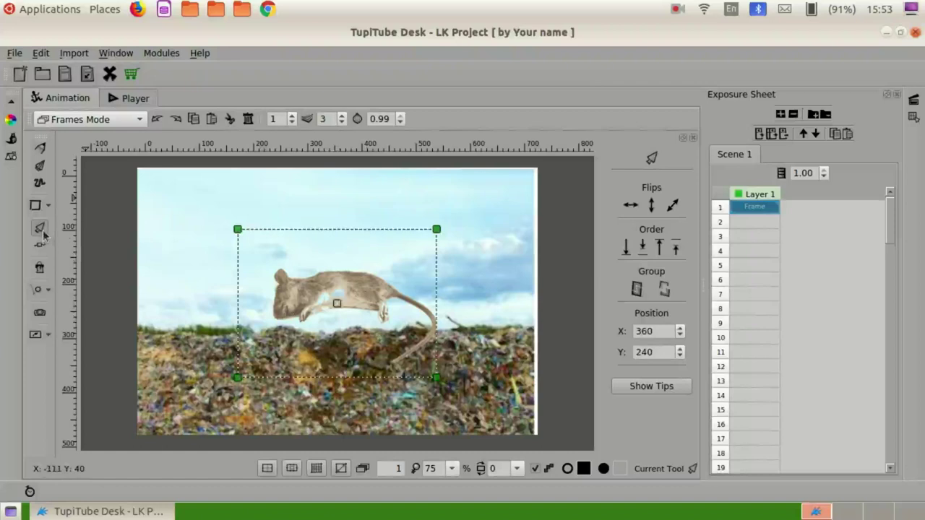
left_click_drag(238, 230, 294, 278)
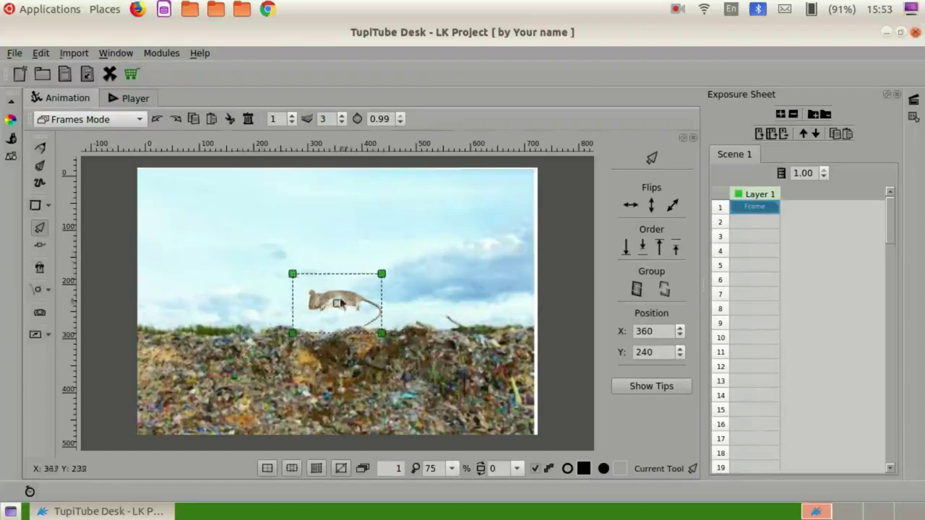
left_click_drag(336, 305, 331, 336)
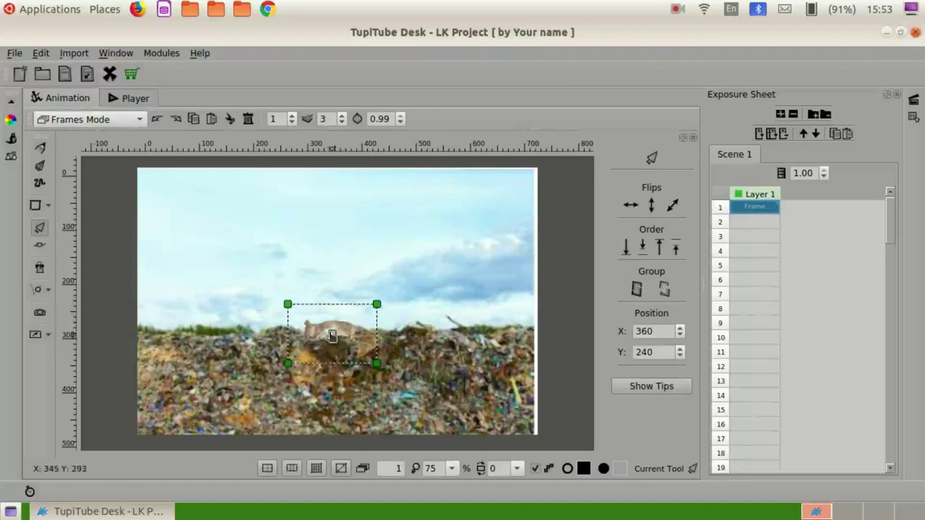
left_click(446, 240)
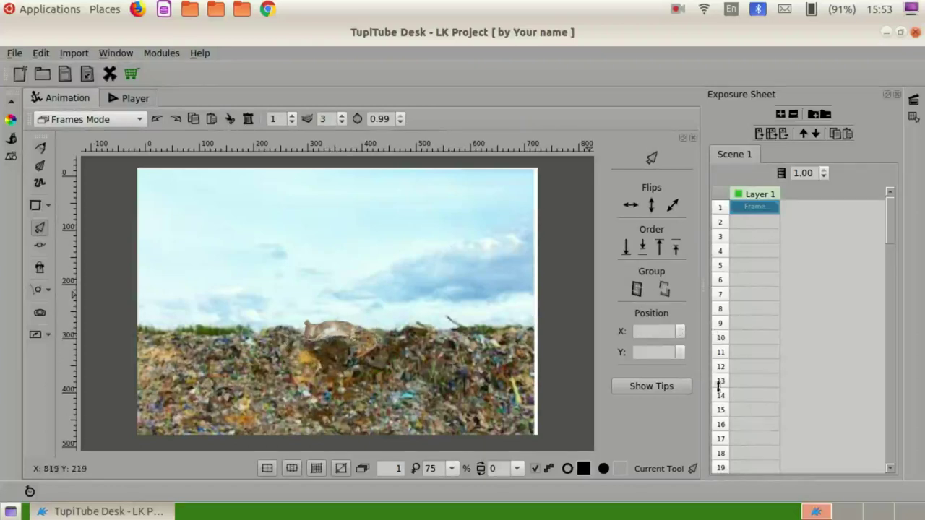
left_click(73, 53)
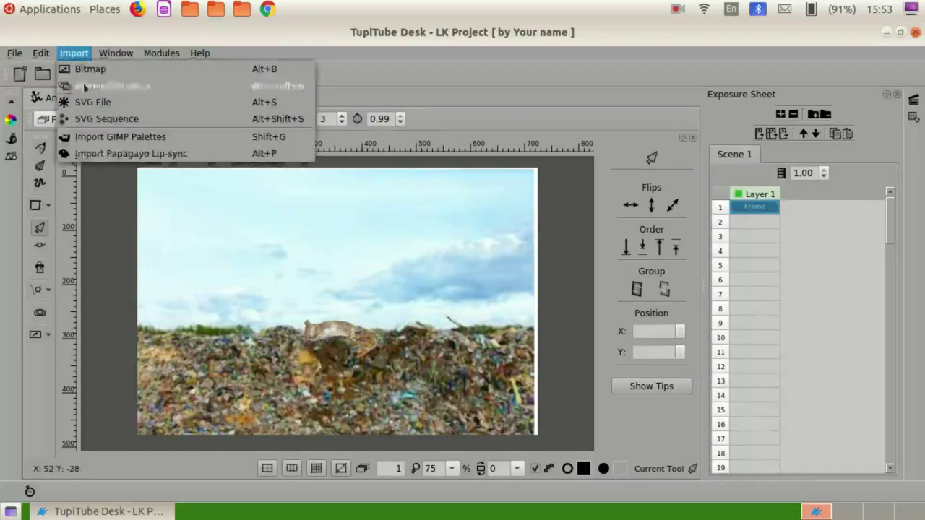
left_click(248, 292)
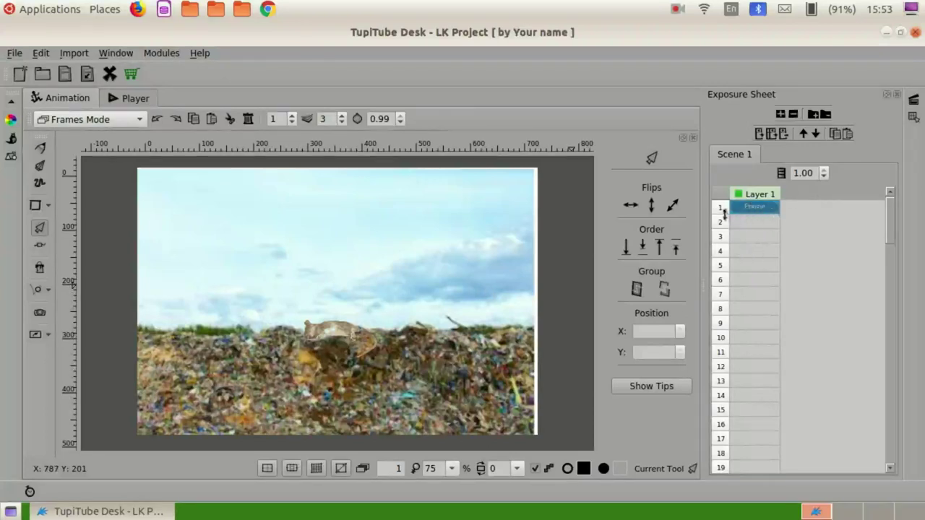
Duplicate the rat frame in Layer 1 until frames 1 to 12 are filled, and check one of the copies
left_click(773, 135)
left_click(772, 135)
left_click(772, 135)
left_click(773, 135)
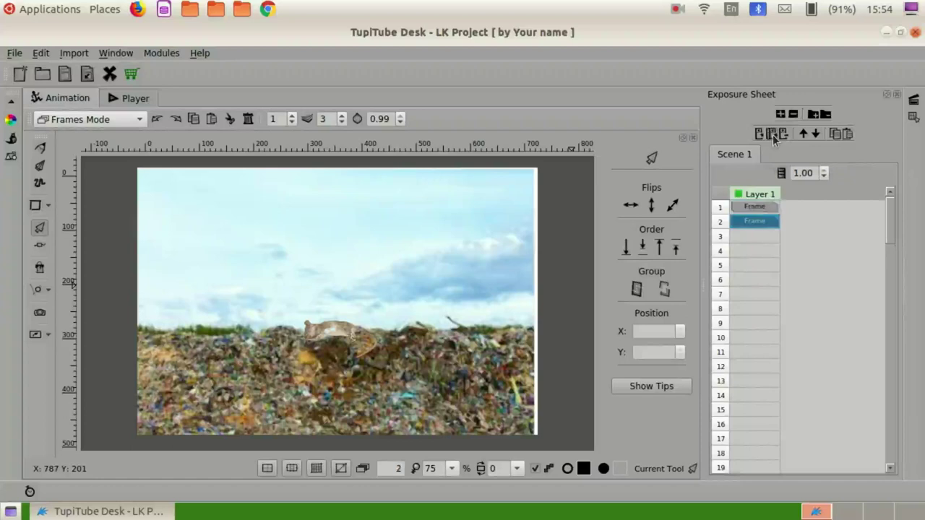
left_click(772, 134)
left_click(773, 134)
left_click(772, 135)
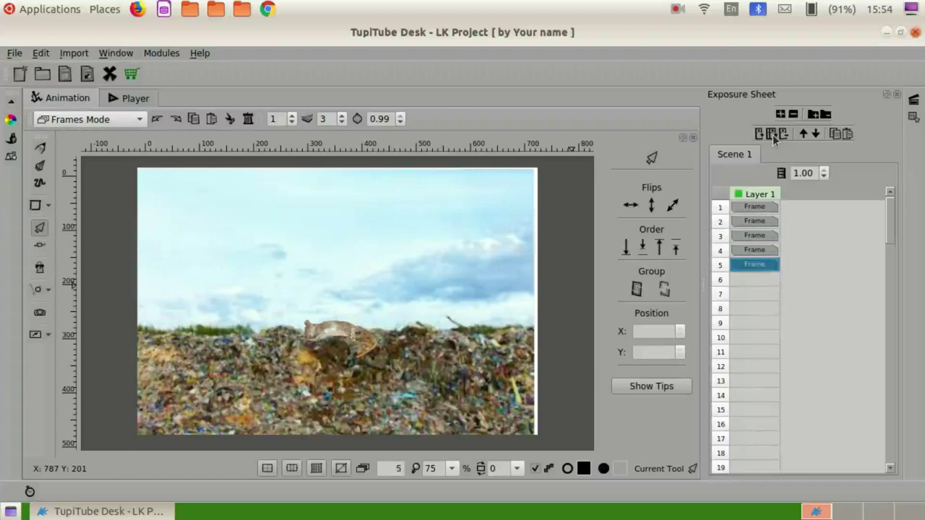
left_click(773, 135)
left_click(772, 135)
left_click(773, 134)
left_click(772, 134)
left_click(773, 134)
left_click(772, 135)
left_click(772, 134)
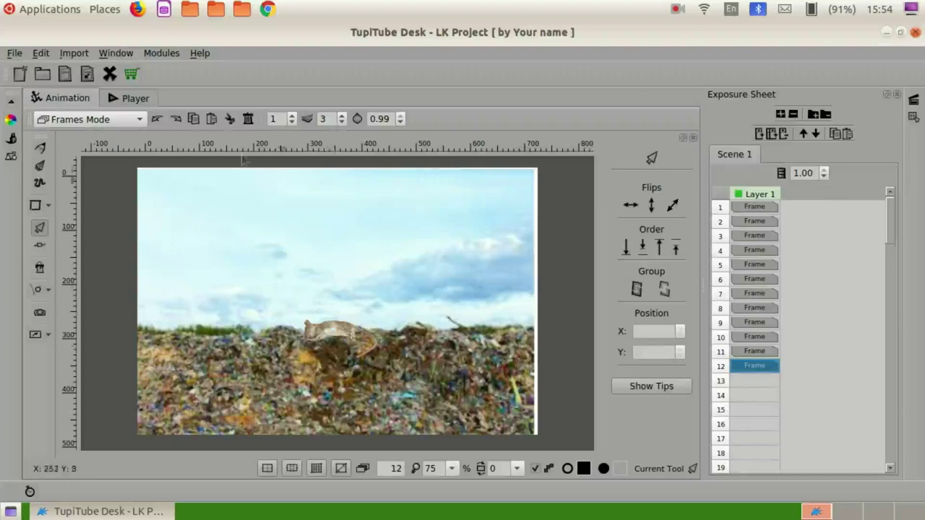
left_click(752, 222)
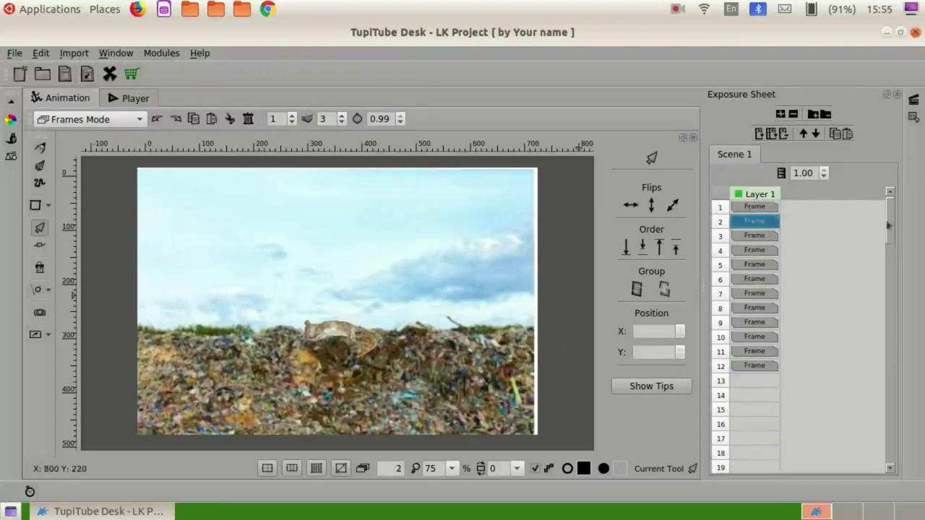
Import 01.png from the Eagle frames folder into frame 1 and place the eagle at the canvas's upper-left corner, about X 14, Y 32
left_click(765, 207)
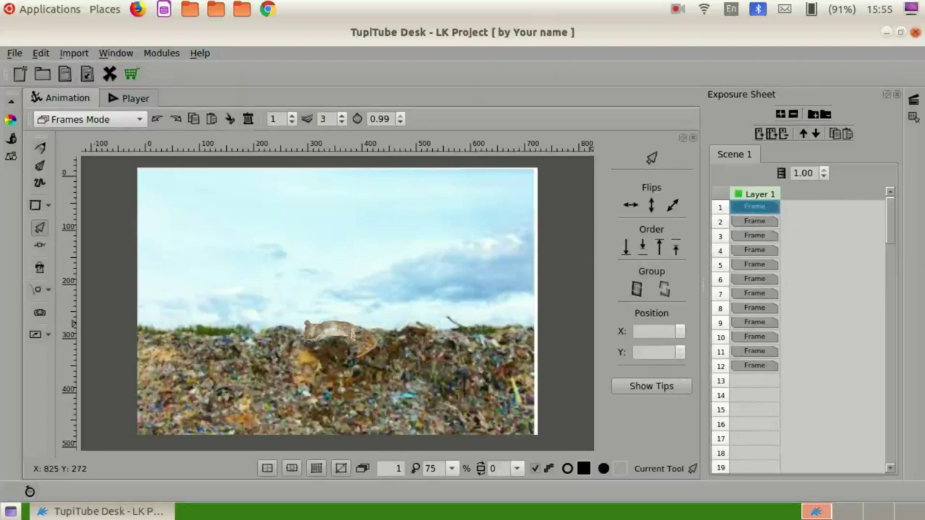
left_click(76, 58)
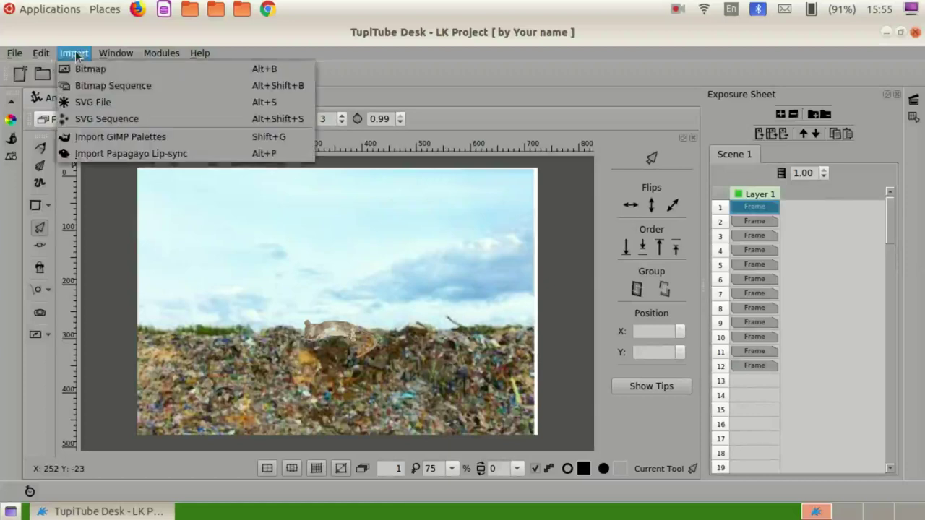
left_click(82, 70)
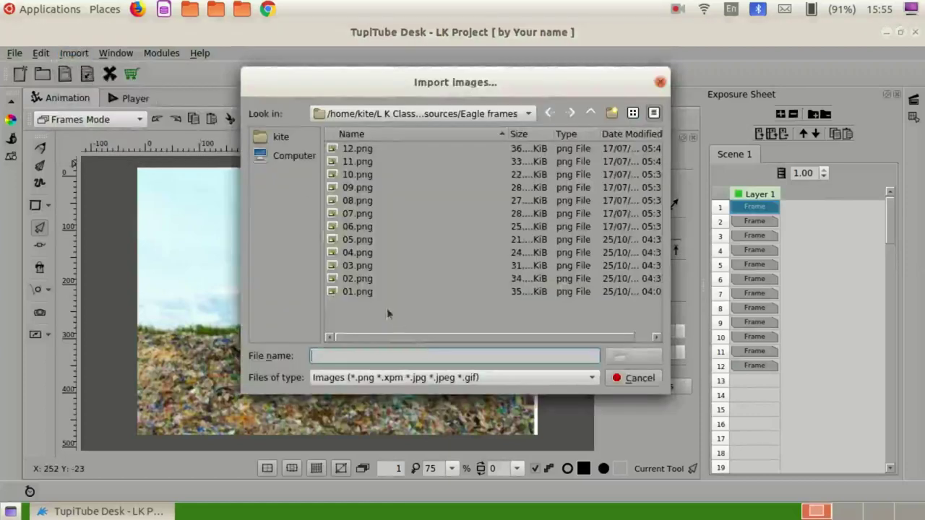
left_click(365, 292)
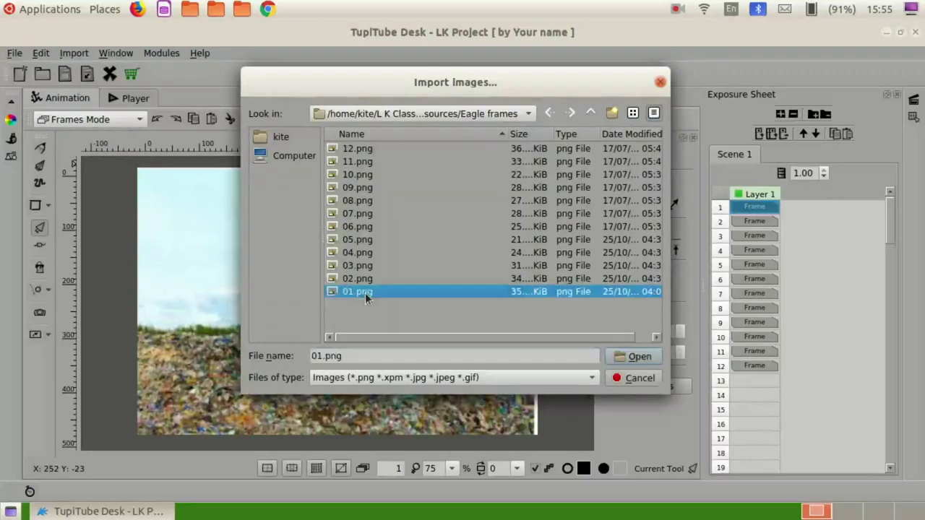
double_click(365, 293)
left_click(343, 311)
left_click_drag(343, 311, 167, 206)
left_click(464, 241)
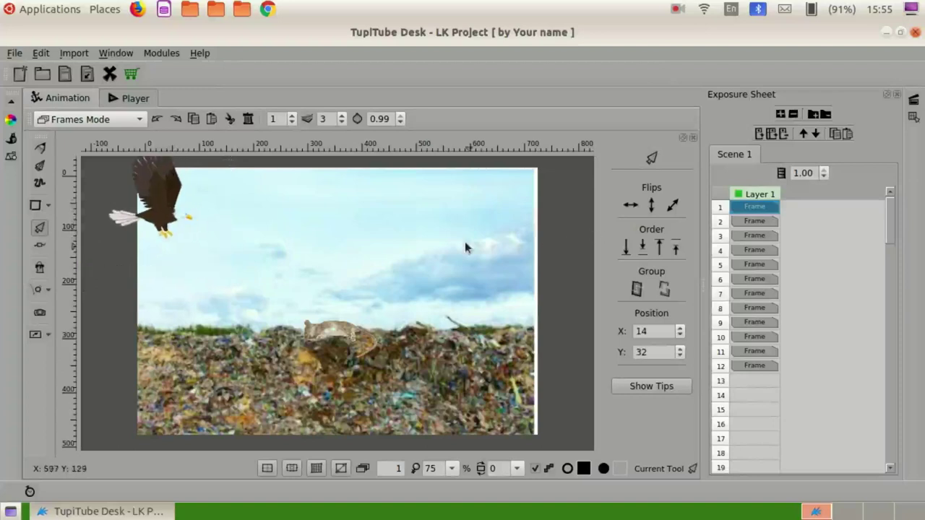
Import 02.png from Eagle frames into frame 2 and place it diagonally below the first eagle, at about X 74, Y 85
left_click(757, 222)
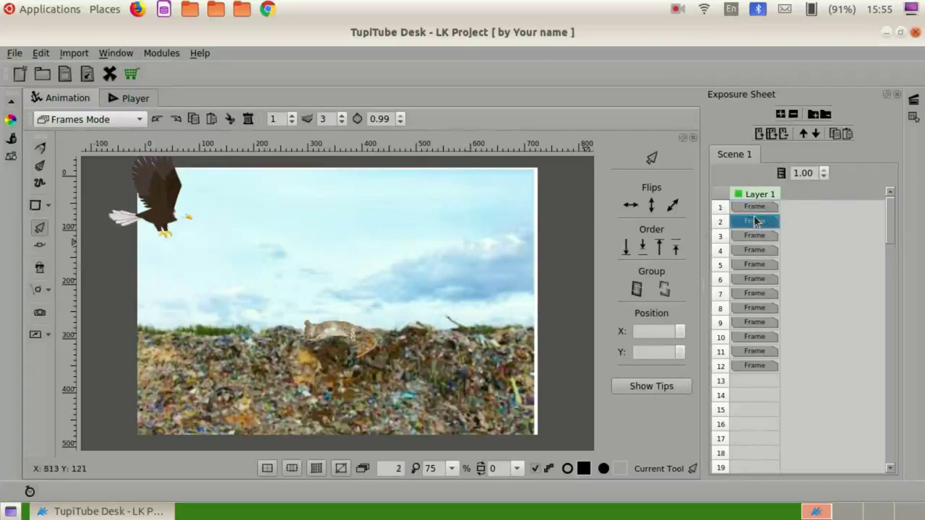
left_click(73, 52)
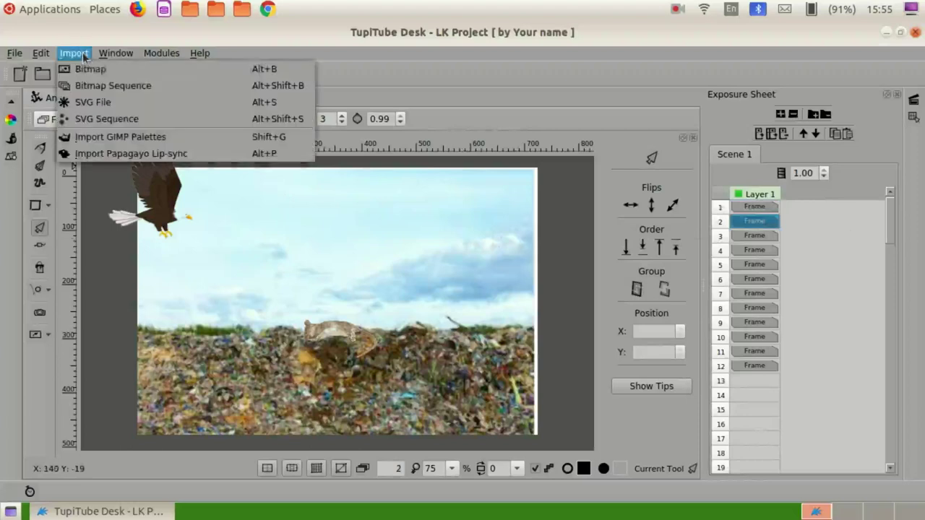
left_click(82, 73)
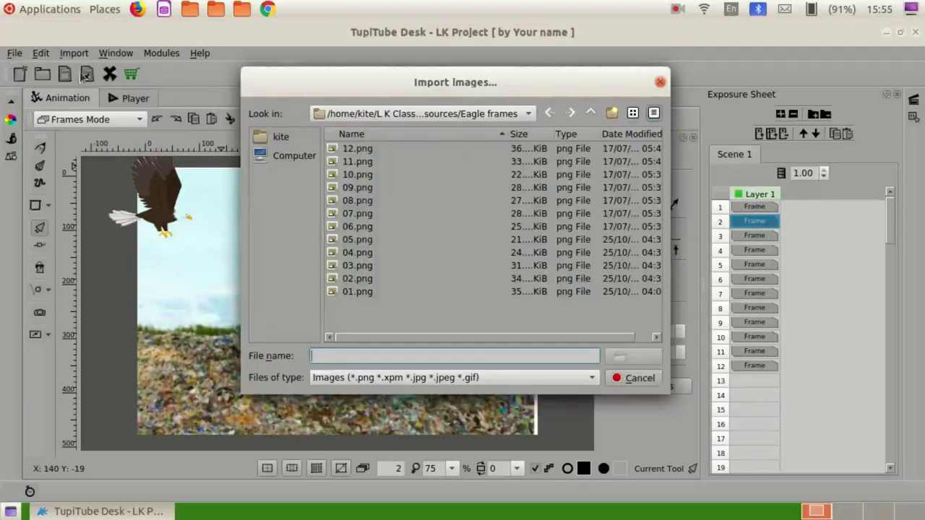
double_click(345, 280)
left_click_drag(341, 301, 185, 223)
left_click(476, 256)
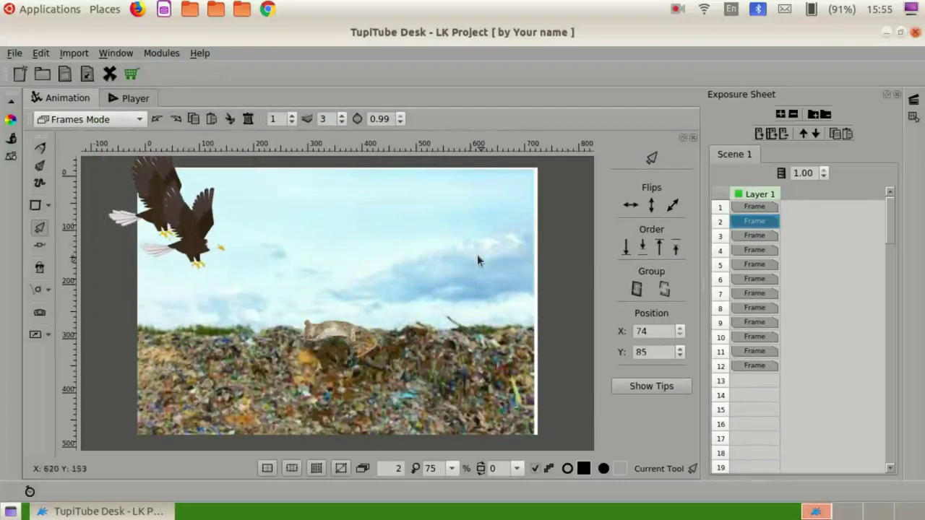
Import 03.png from Eagle frames into frame 3 and place it just ahead of and below the frame 2 eagle, about X 126, Y 119
left_click(756, 237)
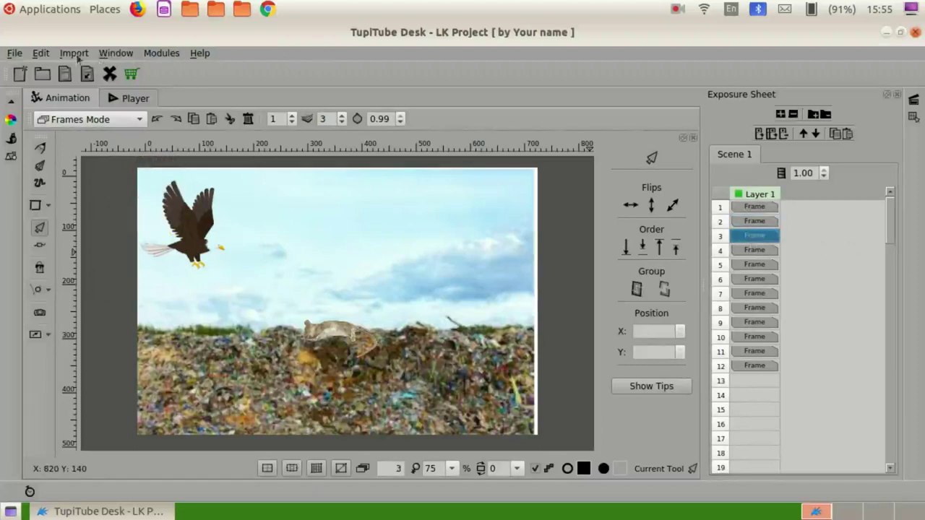
left_click(74, 53)
left_click(78, 69)
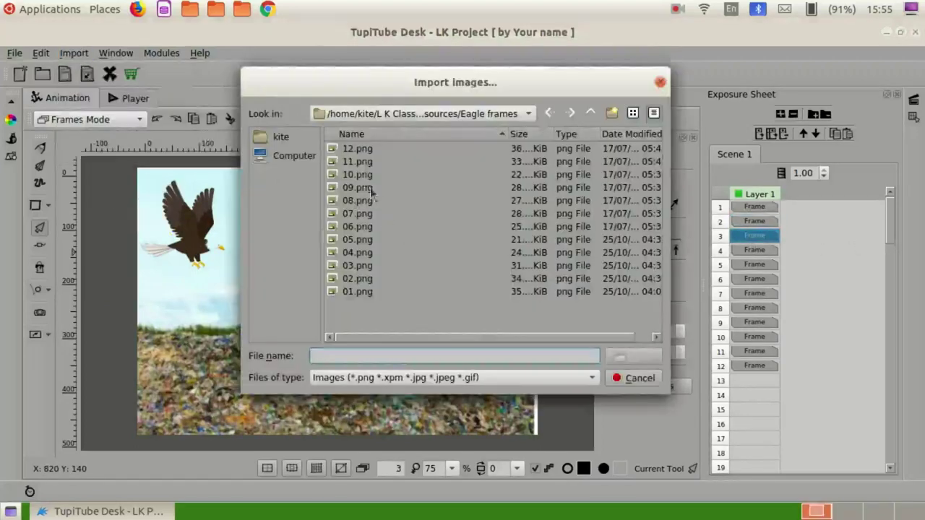
double_click(368, 267)
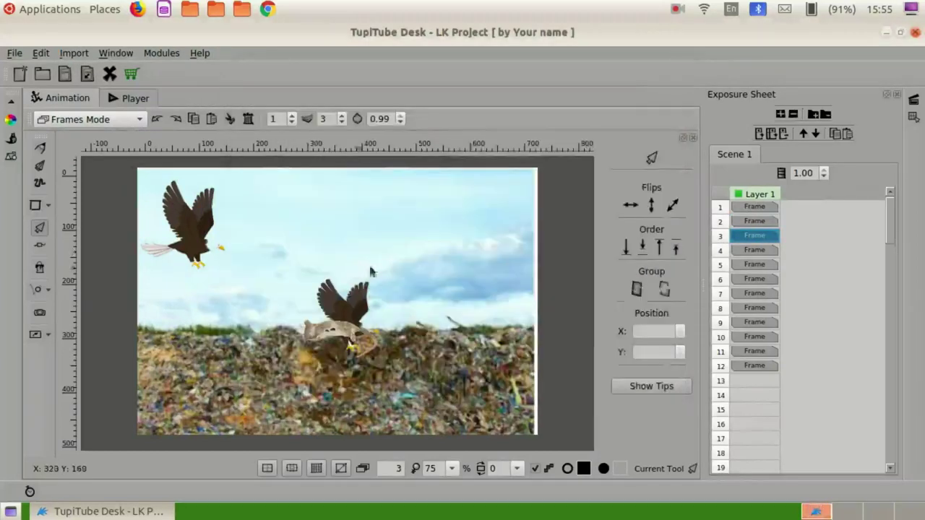
left_click_drag(350, 316, 224, 252)
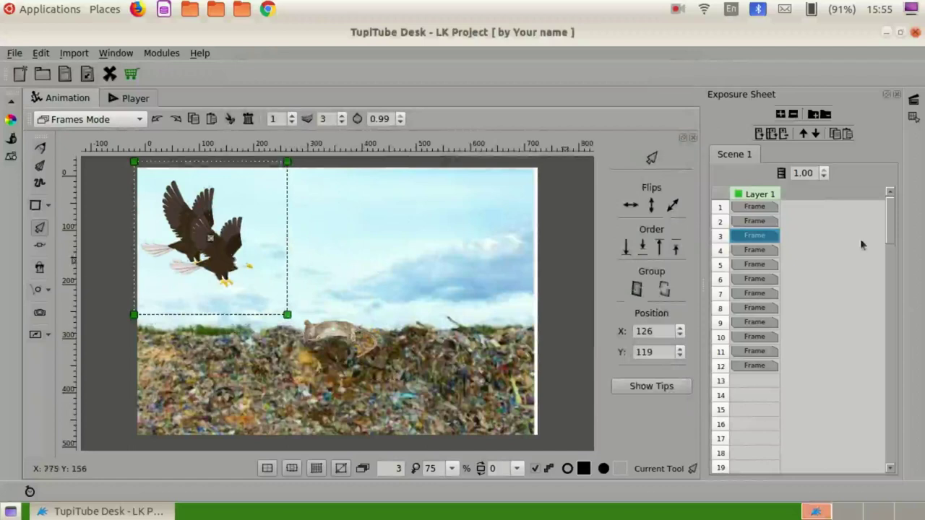
Import 04.png from Eagle frames into frame 4 and place it slightly ahead of and below the frame 3 eagle
left_click(748, 252)
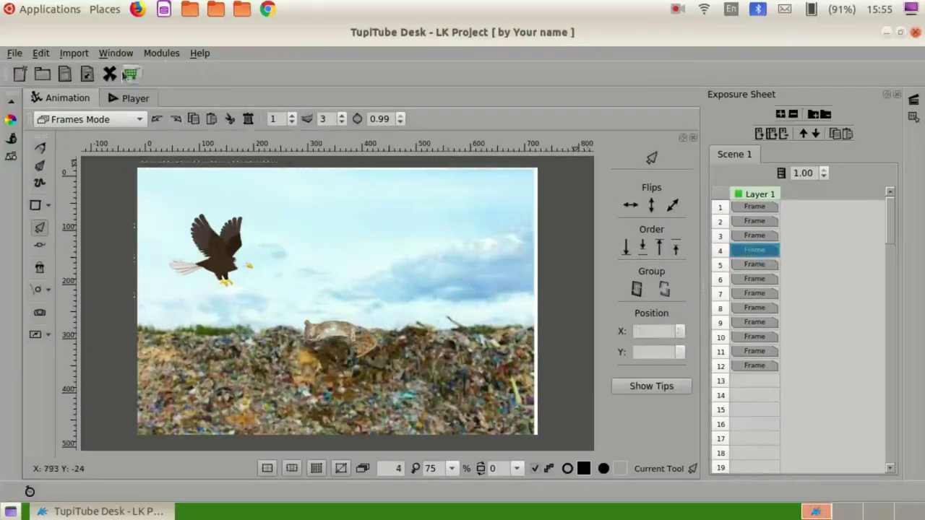
left_click(75, 55)
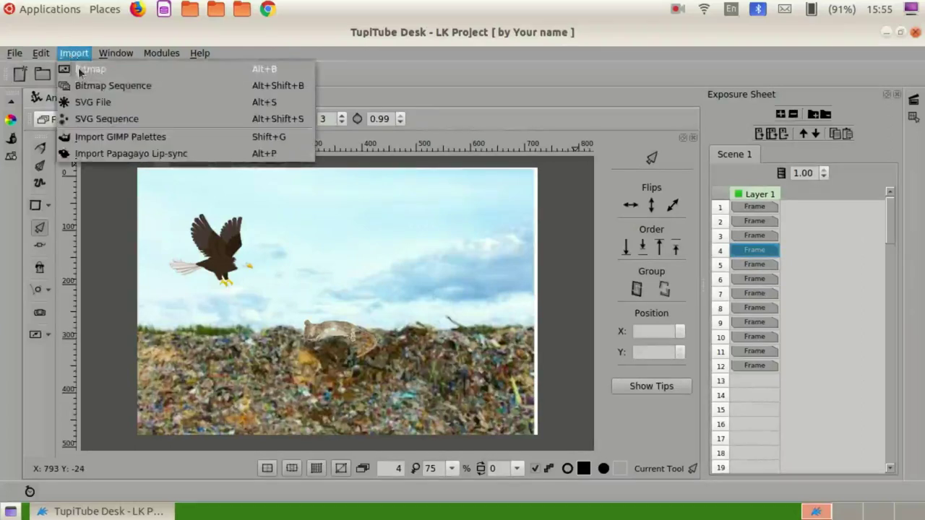
left_click(81, 69)
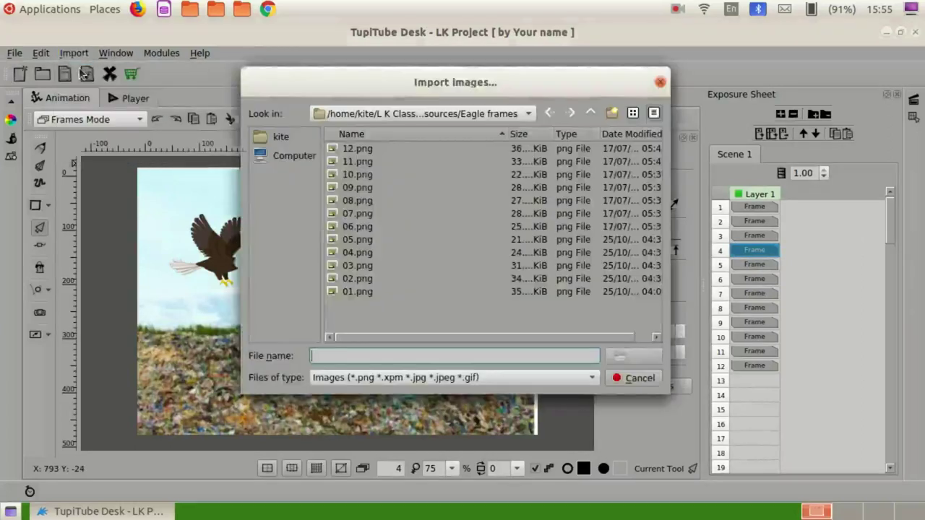
double_click(365, 253)
left_click(250, 264)
left_click_drag(249, 263, 257, 272)
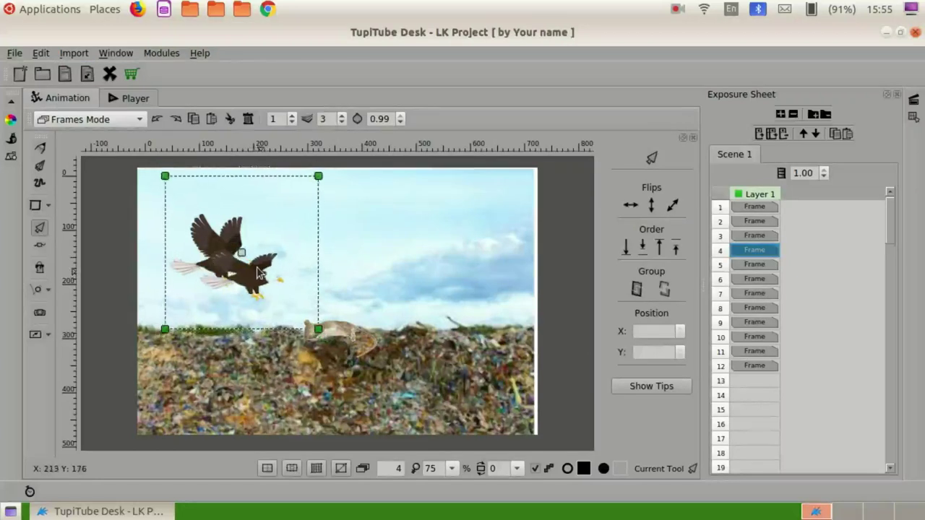
Import 05.png from Eagle frames into frame 5 and place it ahead of and below the frame 4 eagle, about X 262, Y 177
left_click(740, 266)
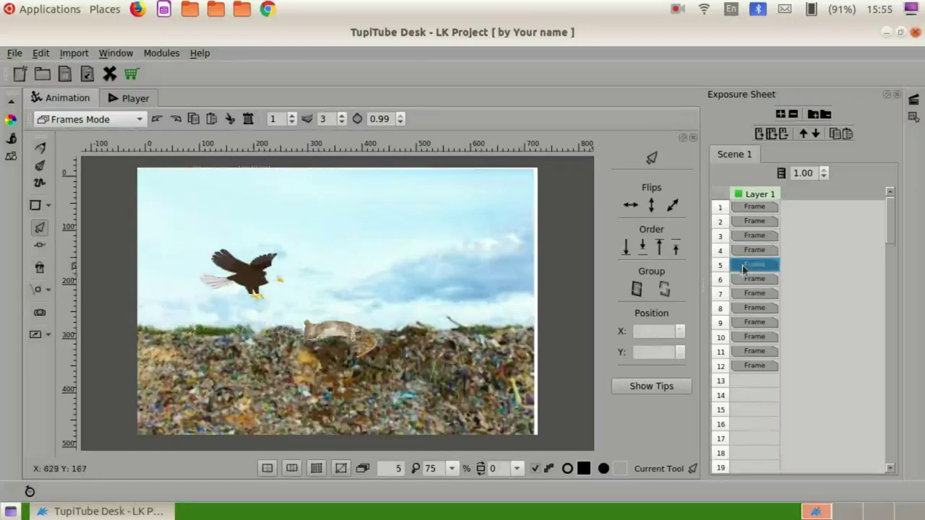
left_click(71, 54)
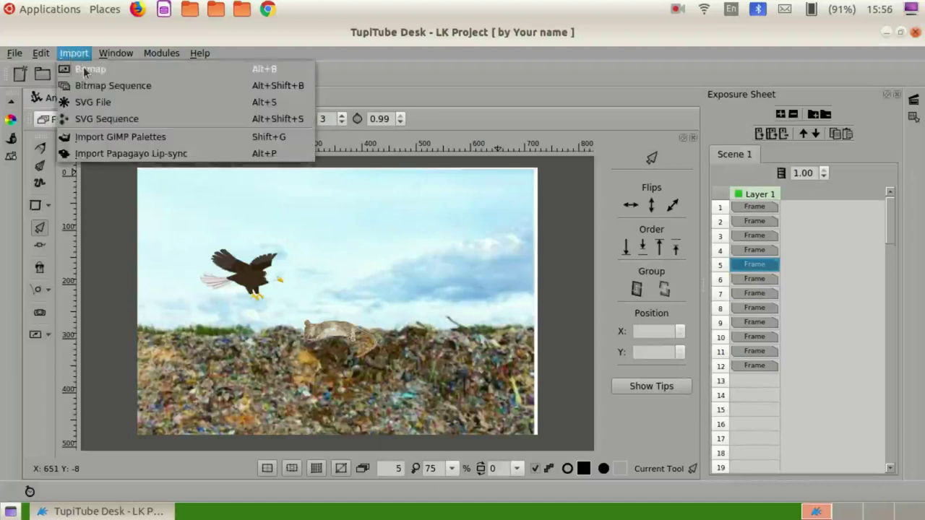
left_click(85, 70)
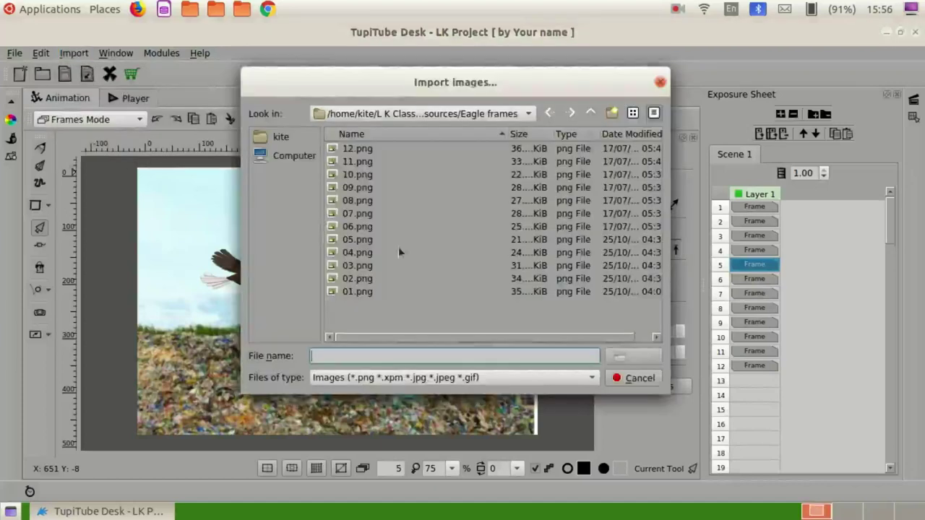
double_click(355, 244)
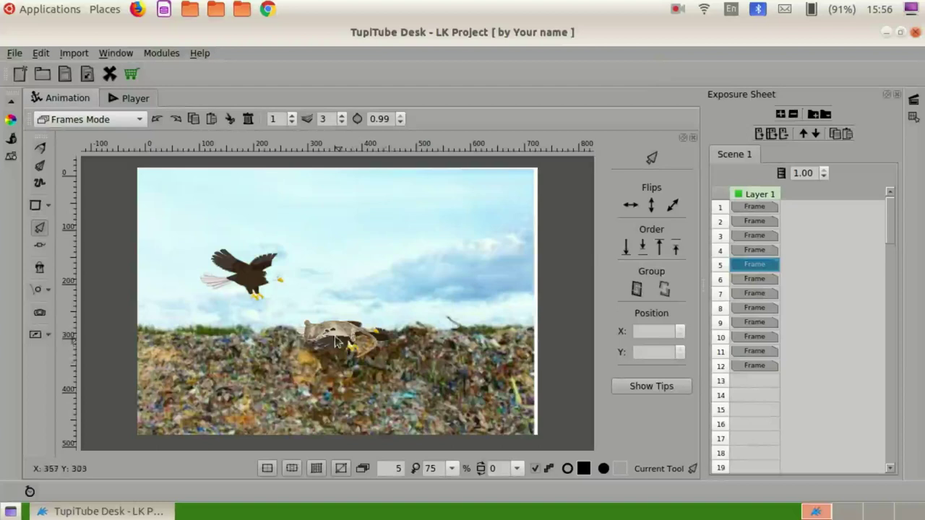
left_click_drag(278, 295, 283, 308)
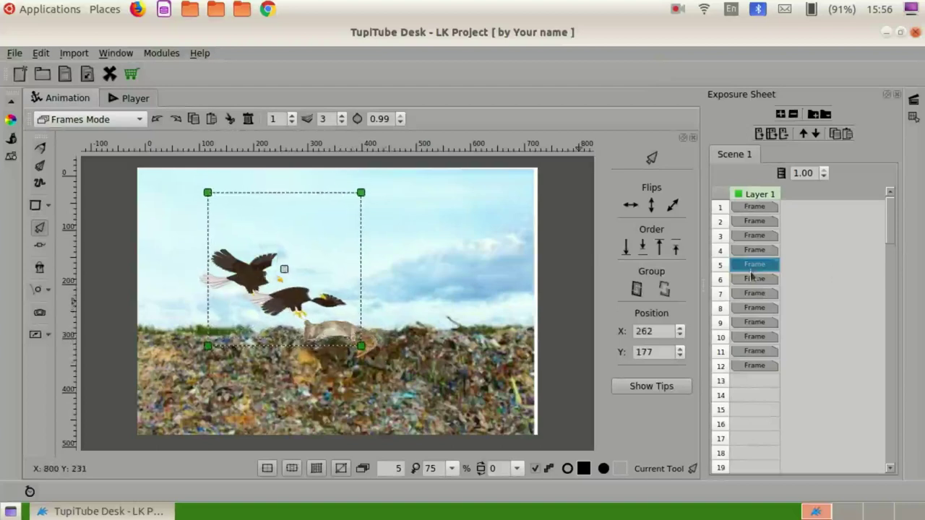
Import 06.png from Eagle frames into frame 6 and place the eagle with its claws just above the rat, about X 315, Y 186
left_click(752, 275)
left_click(74, 53)
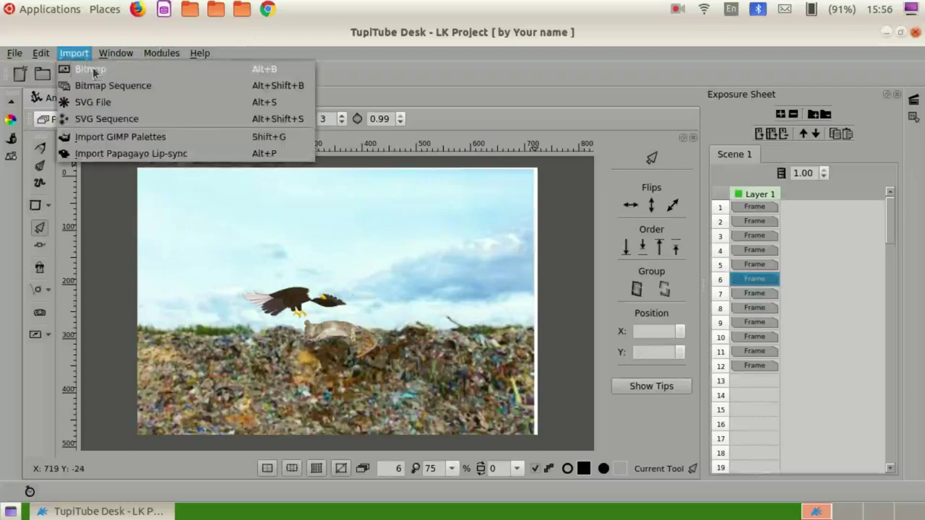
left_click(91, 69)
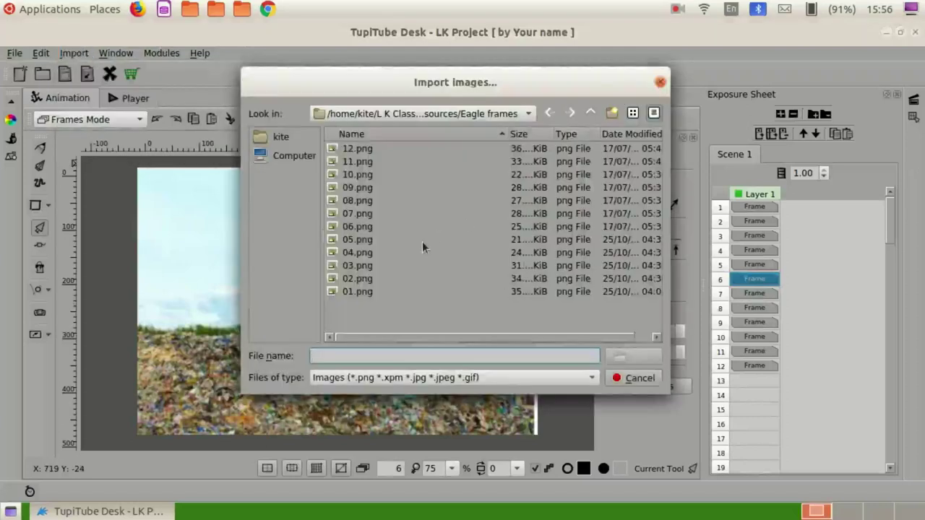
left_click(362, 228)
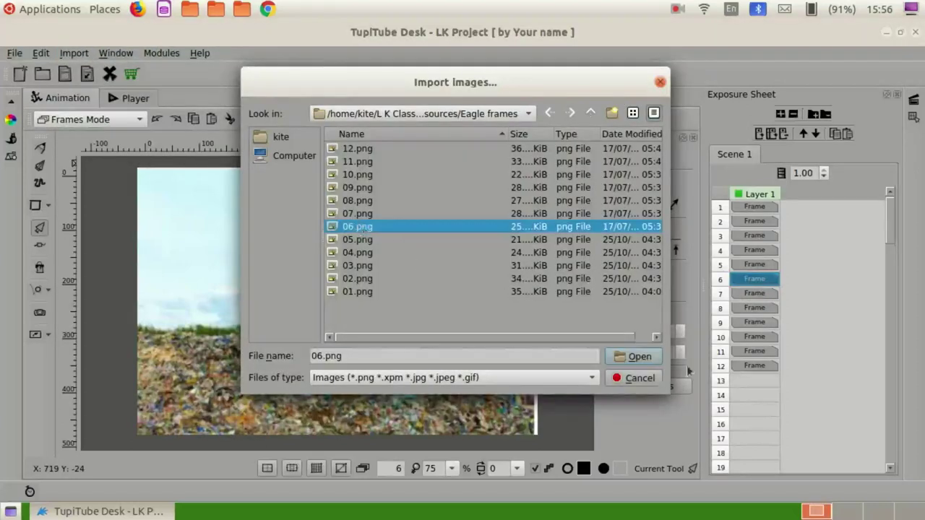
left_click(628, 356)
left_click_drag(353, 346, 329, 320)
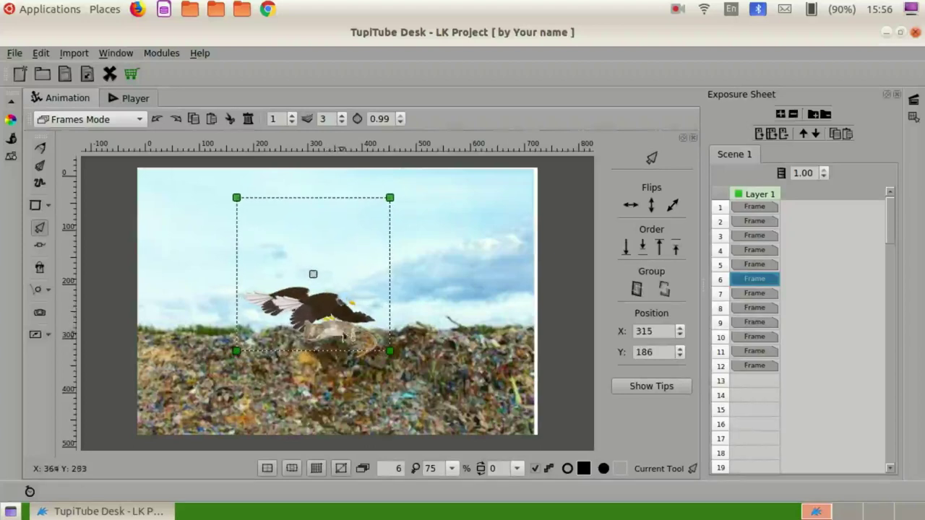
Import 07.png from Eagle frames into frame 7 and place it ahead of and slightly above the frame 6 eagle
left_click(753, 294)
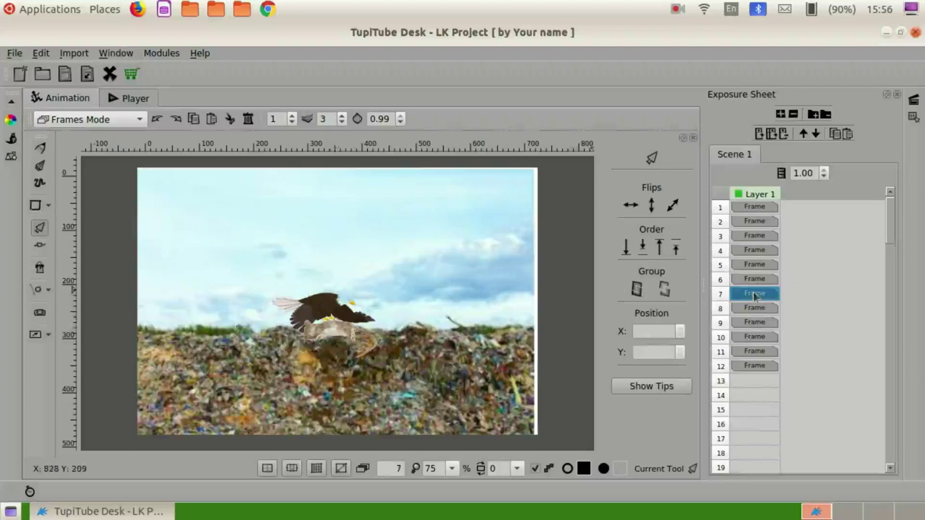
left_click(72, 55)
left_click(87, 69)
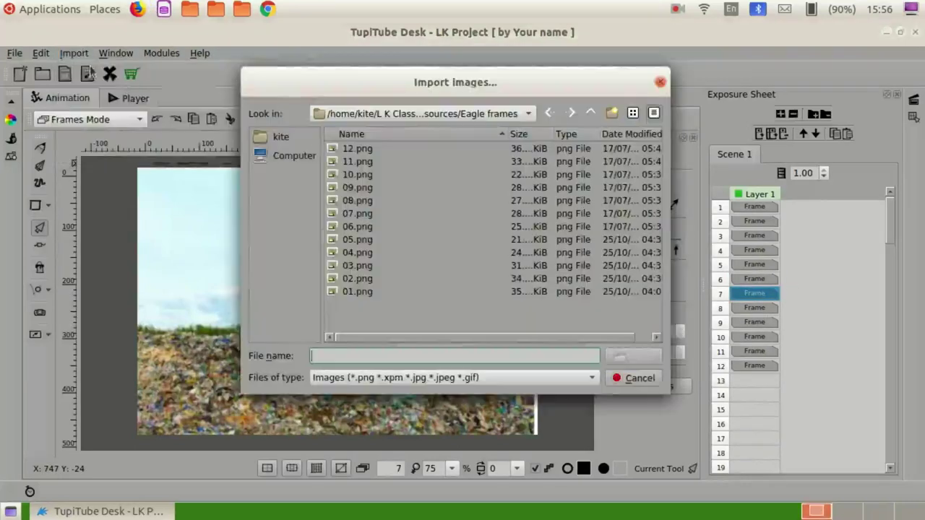
double_click(340, 214)
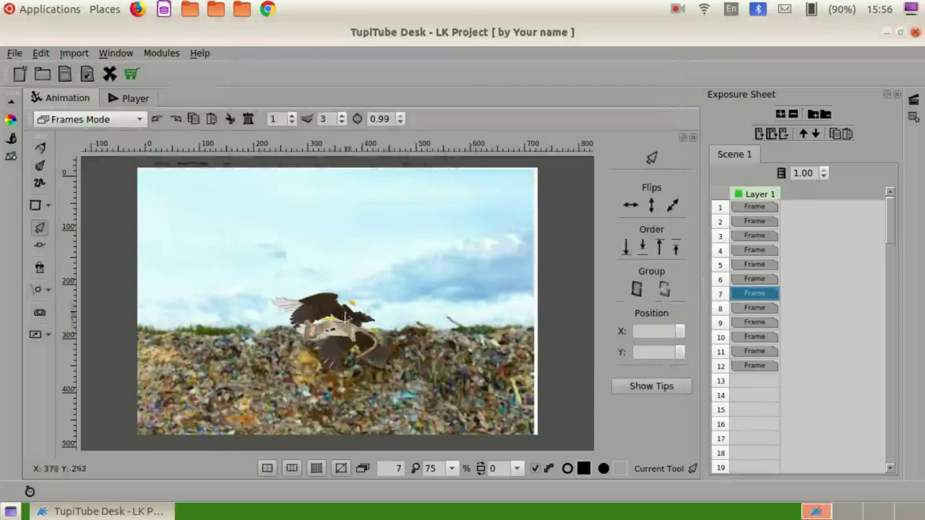
left_click(345, 311)
left_click_drag(344, 311, 360, 310)
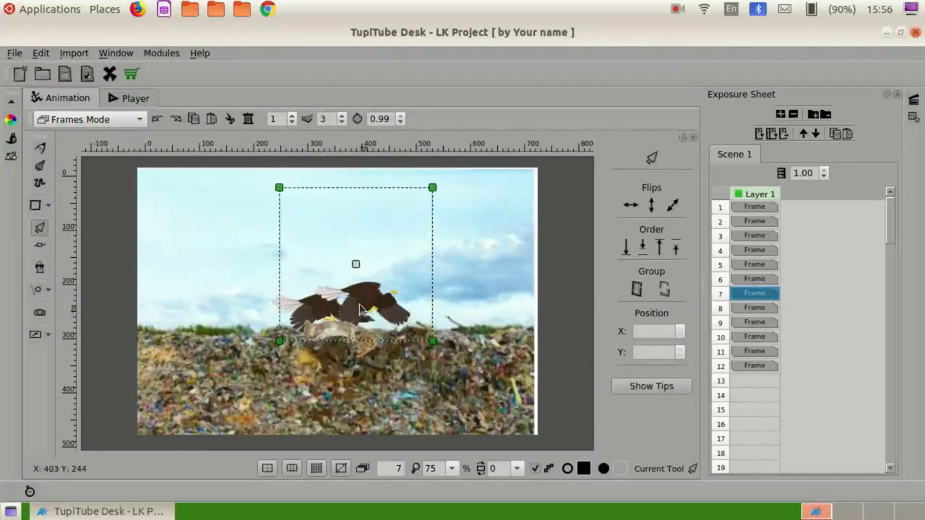
Move the rat in frame 7 up under the eagle's claws, at about X 429, Y 280
left_click(340, 350)
left_click(327, 331)
left_click_drag(331, 337, 377, 329)
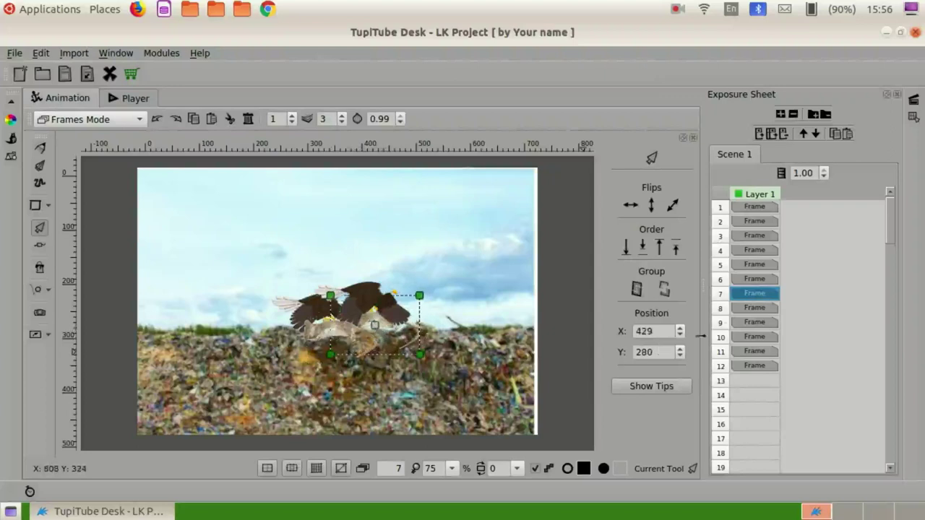
Import 08.png from Eagle frames into frame 8 and place it ahead of and above the frame 7 eagle, about X 494, Y 142
left_click(753, 308)
left_click(80, 56)
left_click(85, 66)
double_click(361, 205)
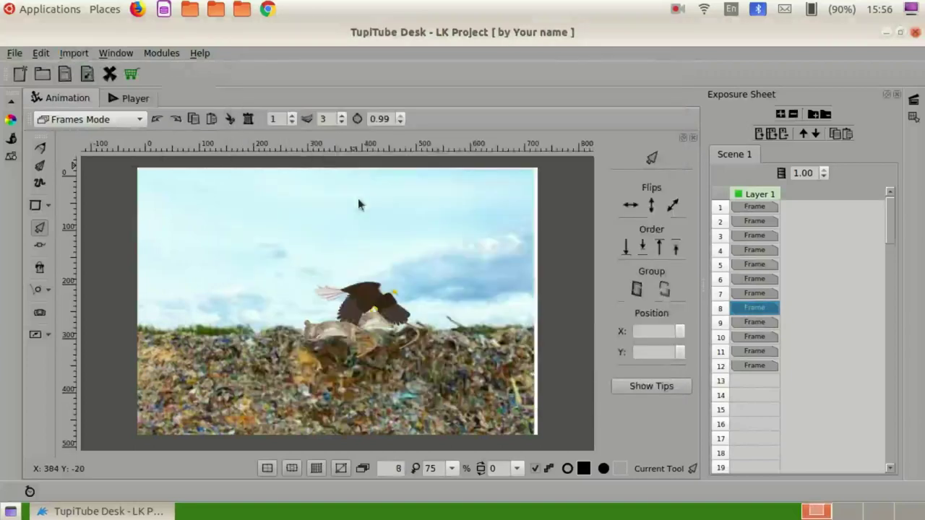
left_click_drag(338, 353, 411, 302)
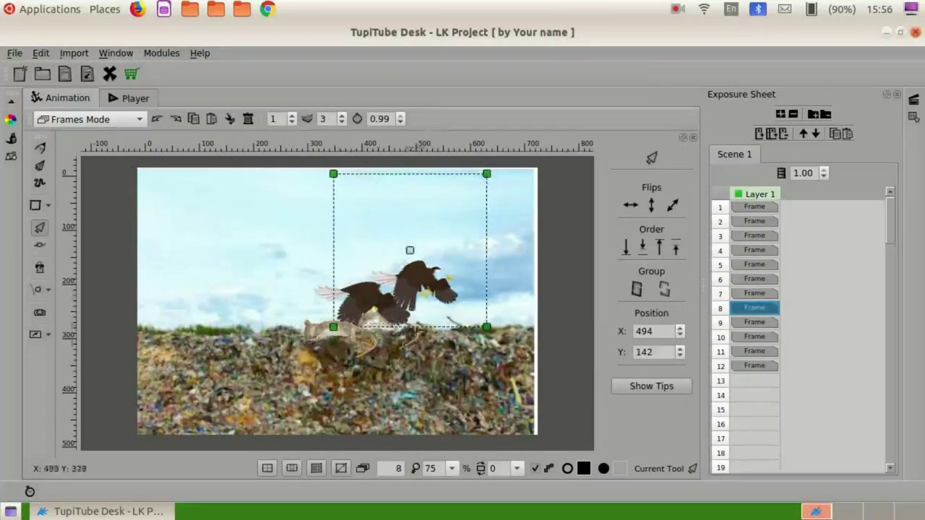
Move the rat in frame 8 under the eagle's claws, at about X 535, Y 243, and switch to frame 9
left_click(340, 350)
left_click(335, 334)
left_click_drag(334, 334, 427, 310)
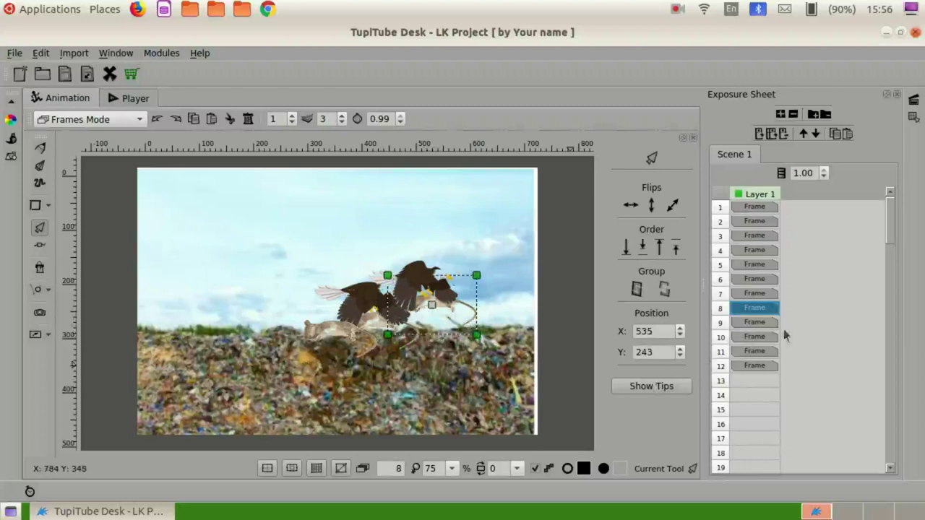
left_click(755, 323)
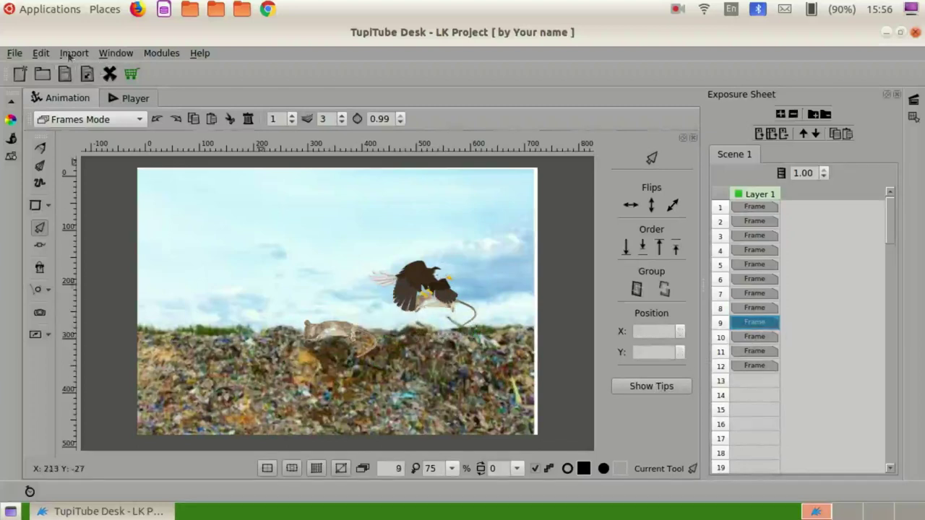
left_click(73, 54)
left_click(83, 66)
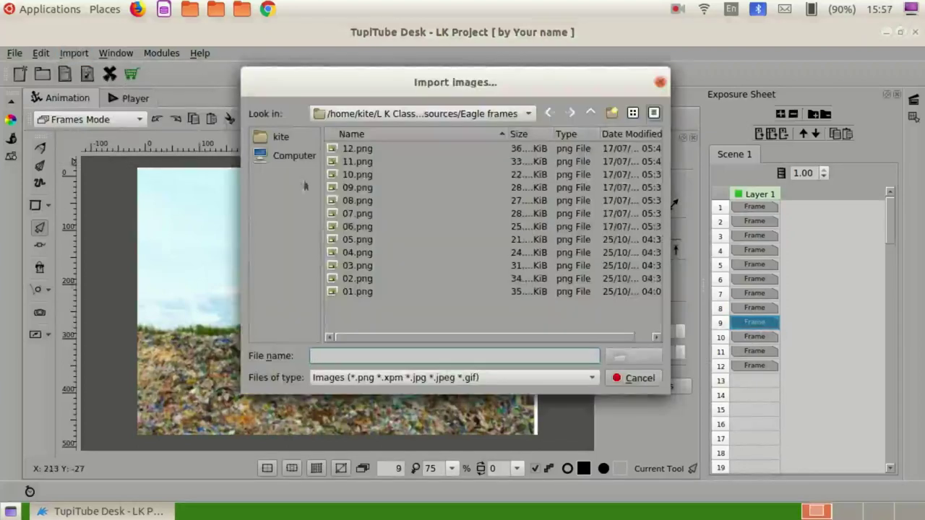
double_click(352, 195)
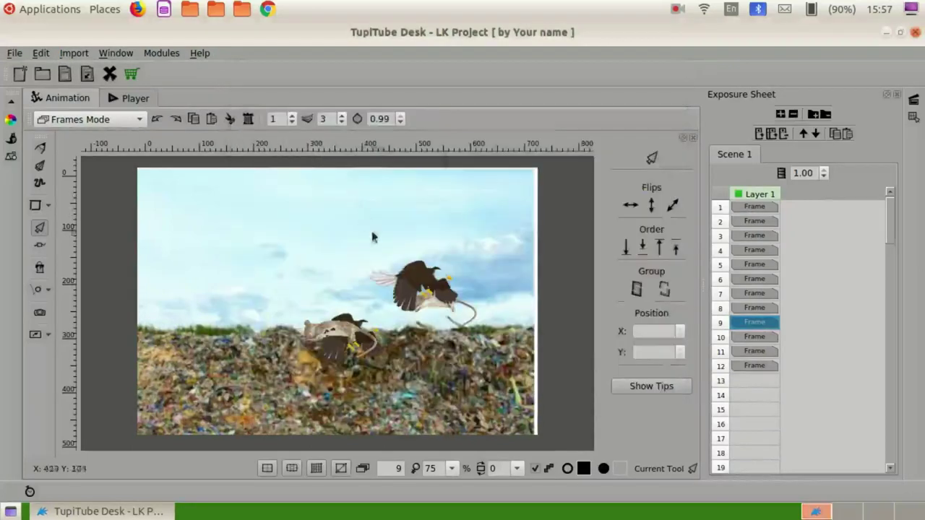
left_click(156, 119)
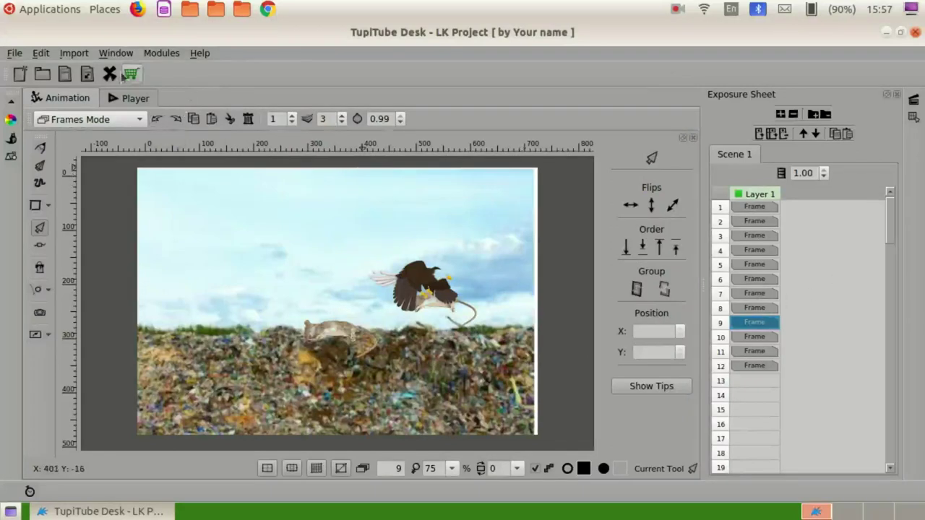
Import 09.png from Eagle frames into frame 9 and place it ahead of and slightly above the frame 8 eagle
left_click(74, 54)
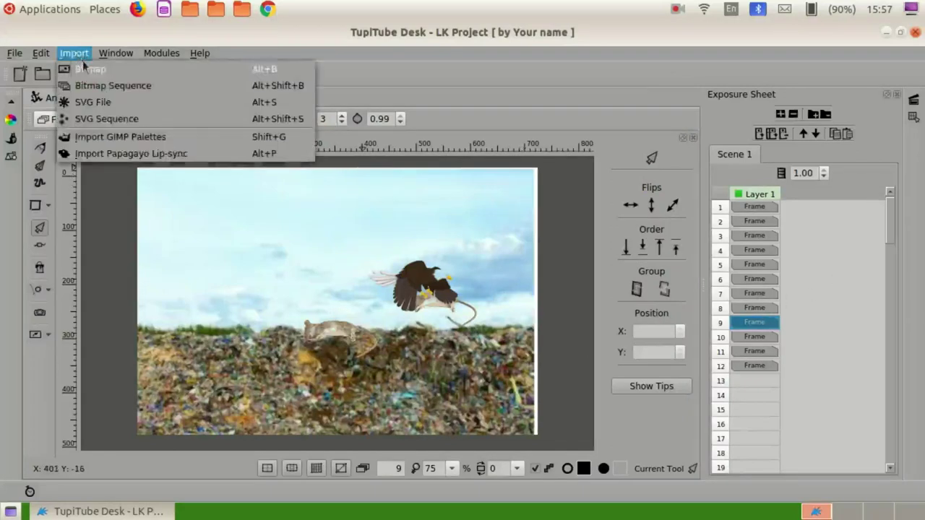
left_click(85, 68)
left_click(365, 188)
double_click(369, 188)
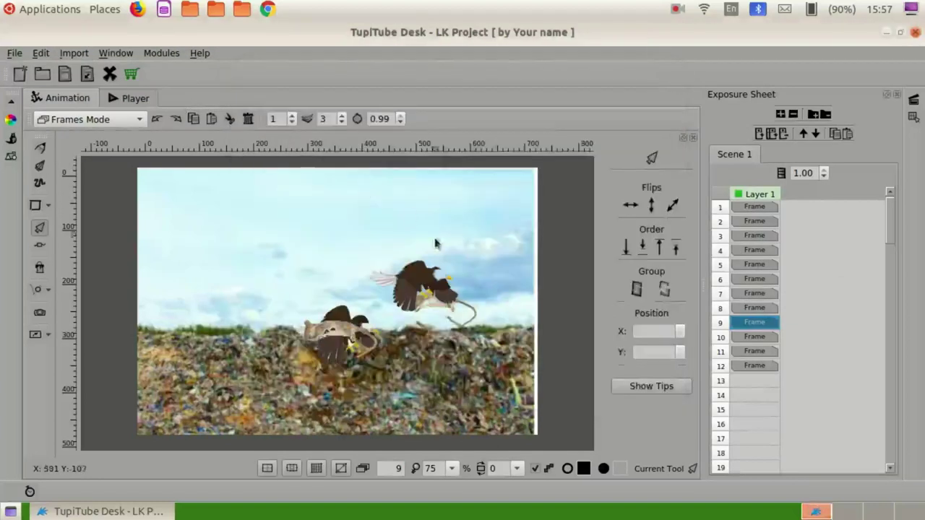
left_click(423, 290)
left_click_drag(427, 294, 449, 253)
Move the rat in frame 9 under the eagle's claws, at about X 604, Y 220
left_click(334, 334)
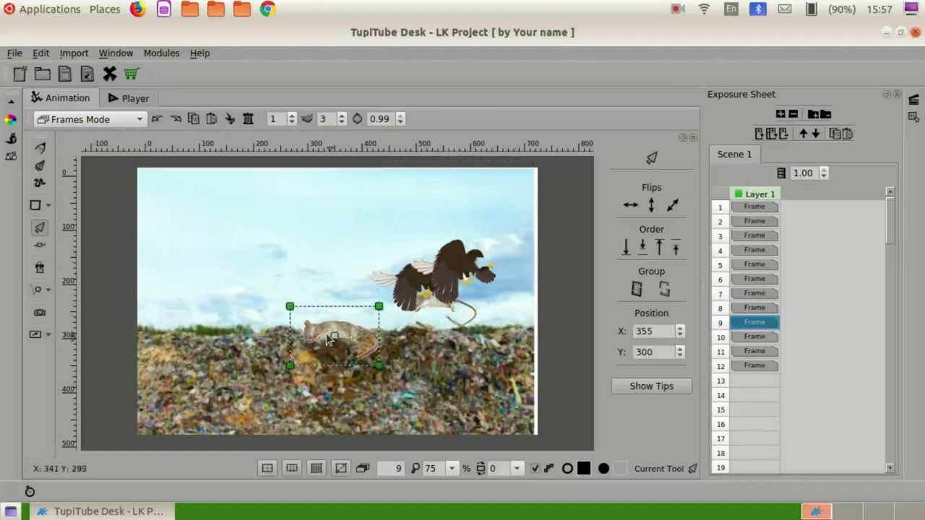
left_click(413, 330)
left_click(338, 341)
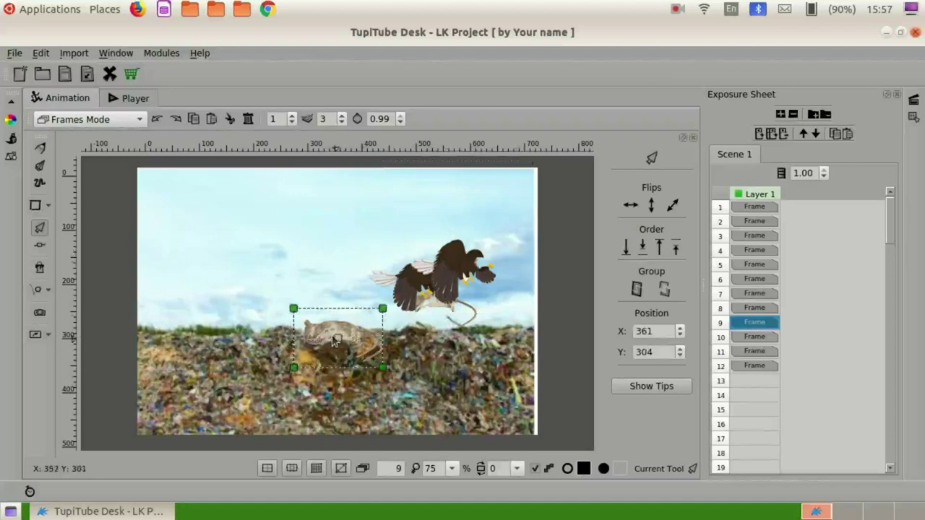
left_click_drag(338, 341, 469, 295)
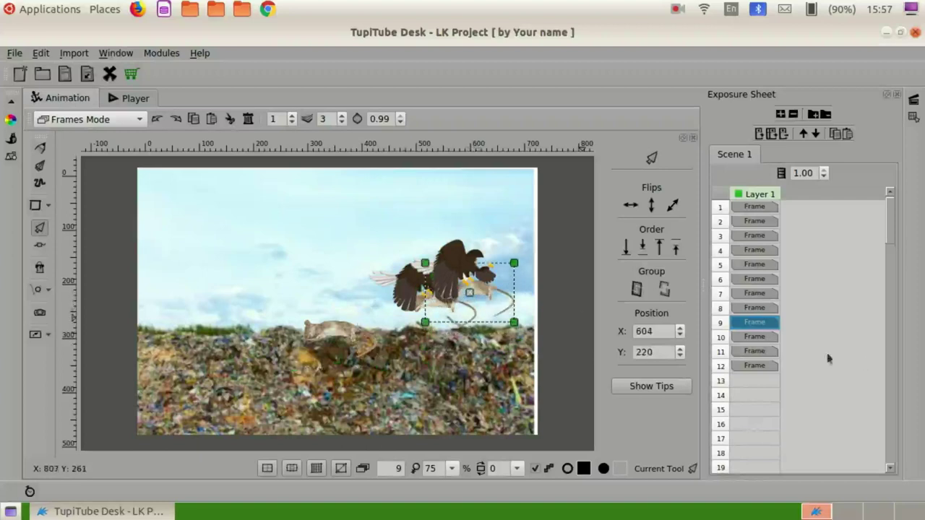
Import 10.png into frame 10, placing it above and ahead of the frame 9 eagle, with the rat under its claws at about X 657, Y 171
left_click(763, 337)
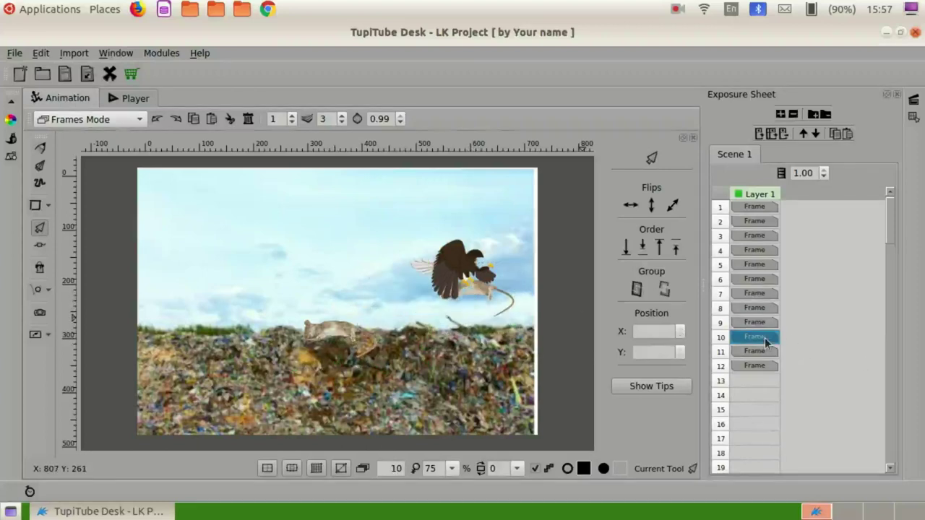
left_click(75, 53)
left_click(91, 69)
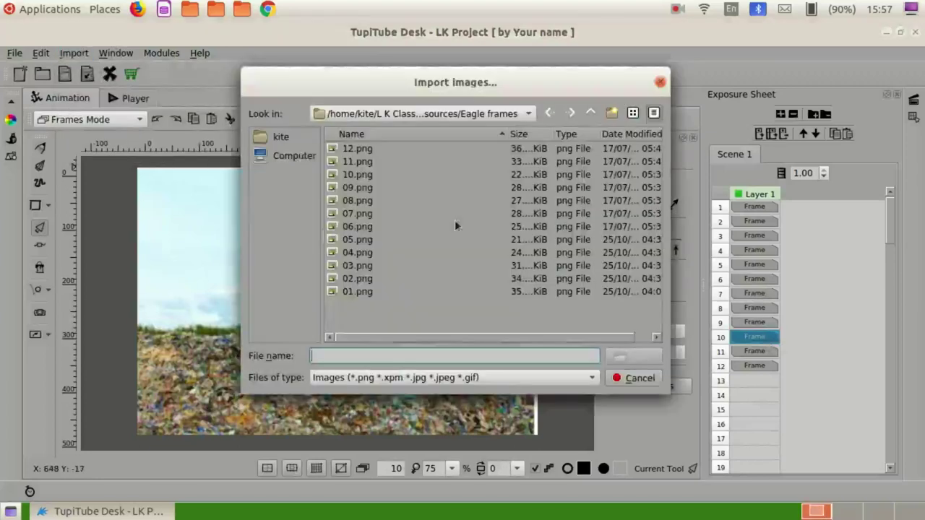
double_click(355, 175)
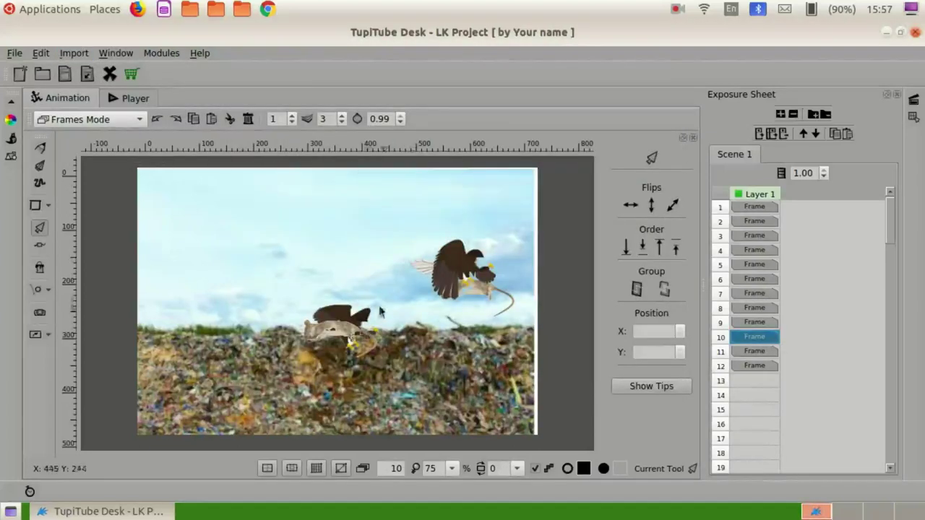
left_click_drag(373, 267, 488, 228)
left_click(334, 332)
left_click_drag(337, 340, 497, 269)
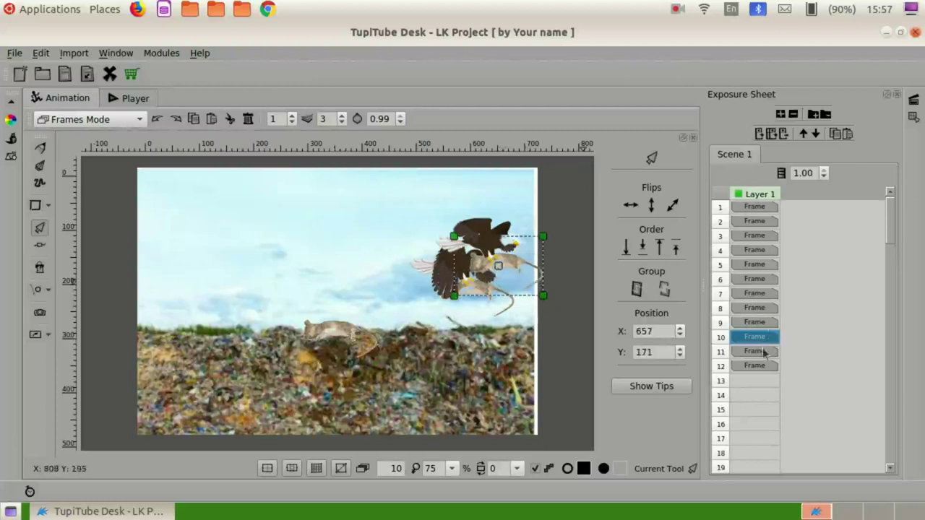
Import 11.png from Eagle frames into frame 11 and place the eagle at the canvas's upper-right corner, about X 636, Y 42
left_click(763, 351)
left_click(74, 53)
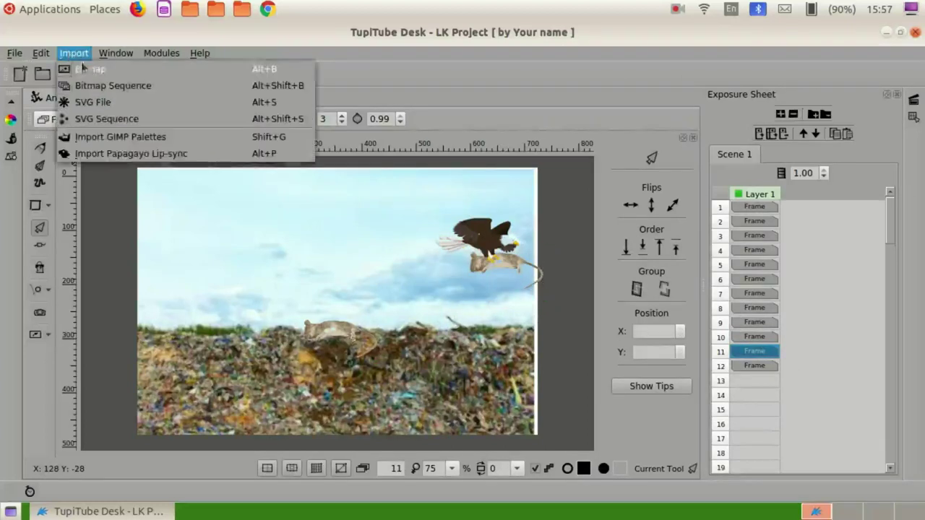
left_click(85, 68)
double_click(362, 150)
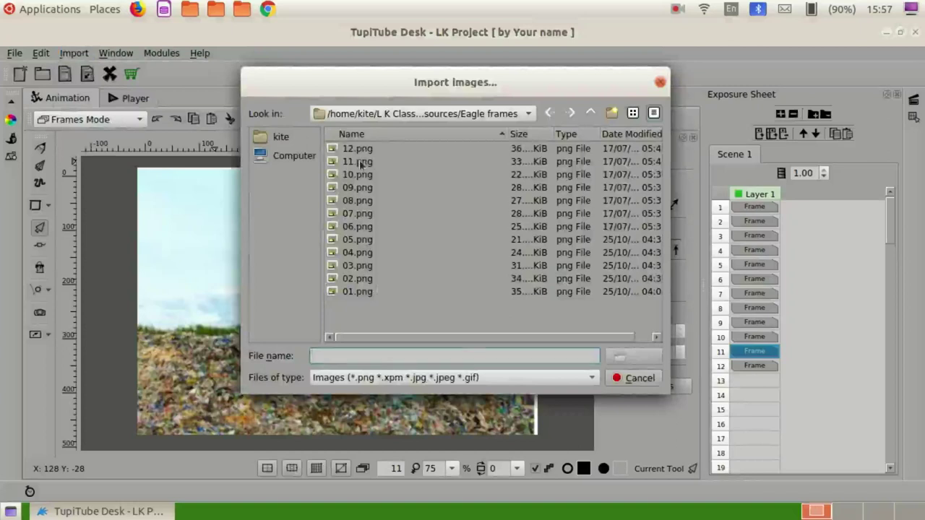
left_click_drag(355, 316, 505, 209)
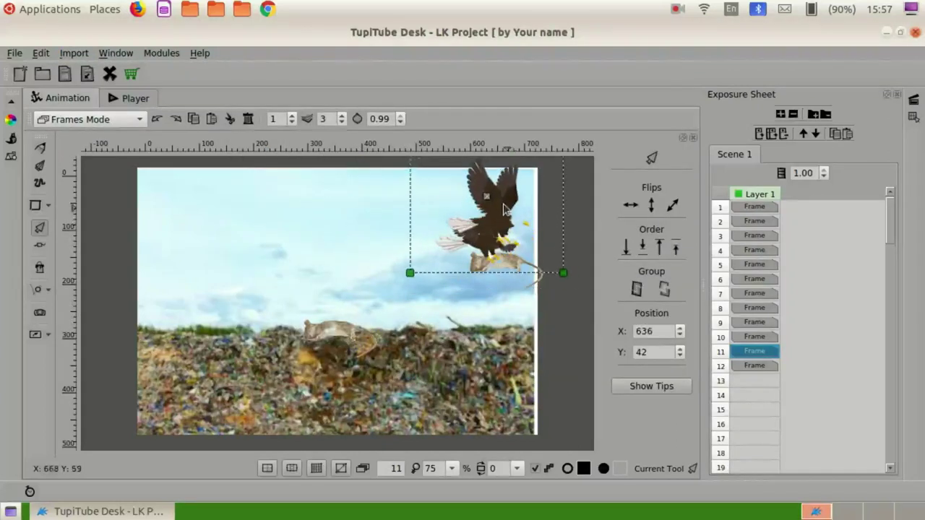
Move the rat in frame 11 from the waste heap up to just under the eagle's claws
left_click(340, 336)
left_click(339, 336)
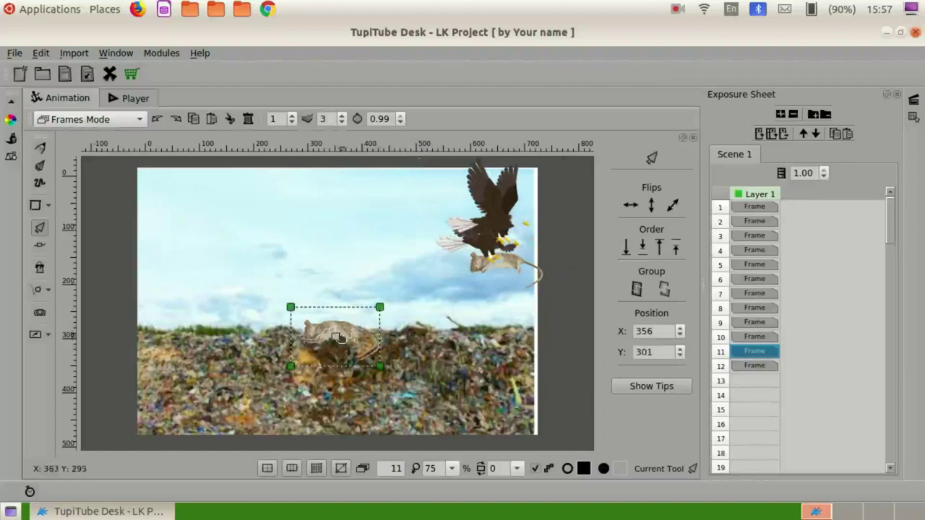
left_click_drag(340, 336, 501, 255)
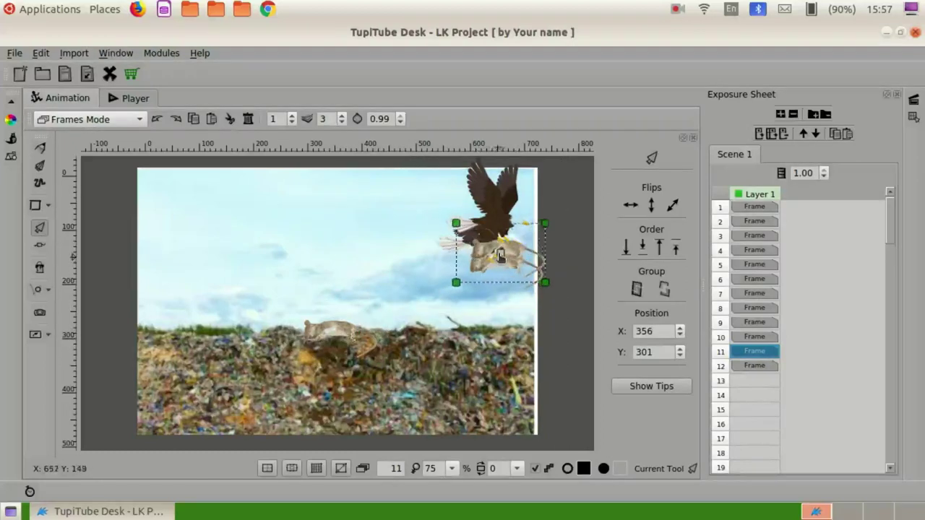
Import 12.png from the Eagle frames folder into frame 12 and place the eagle above its frame 11 position, partly past the canvas's upper-right corner
left_click(761, 370)
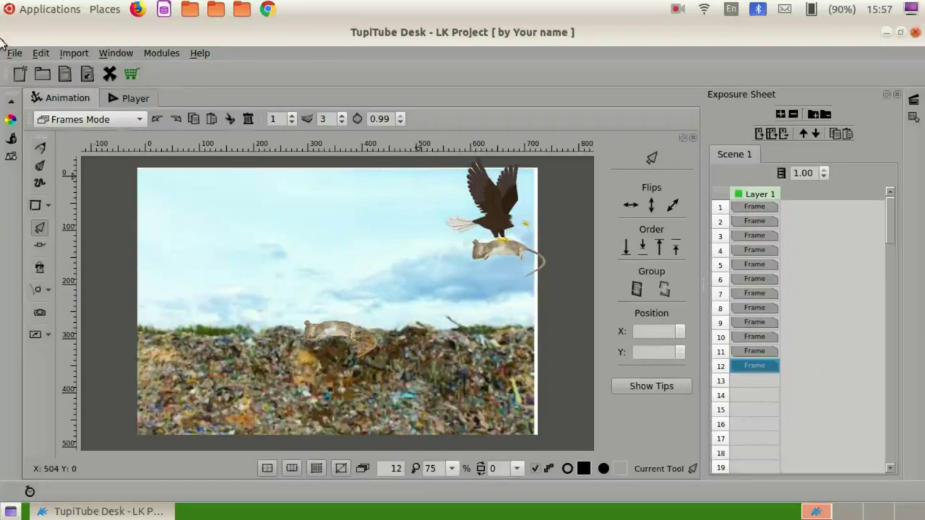
left_click(75, 53)
left_click(81, 68)
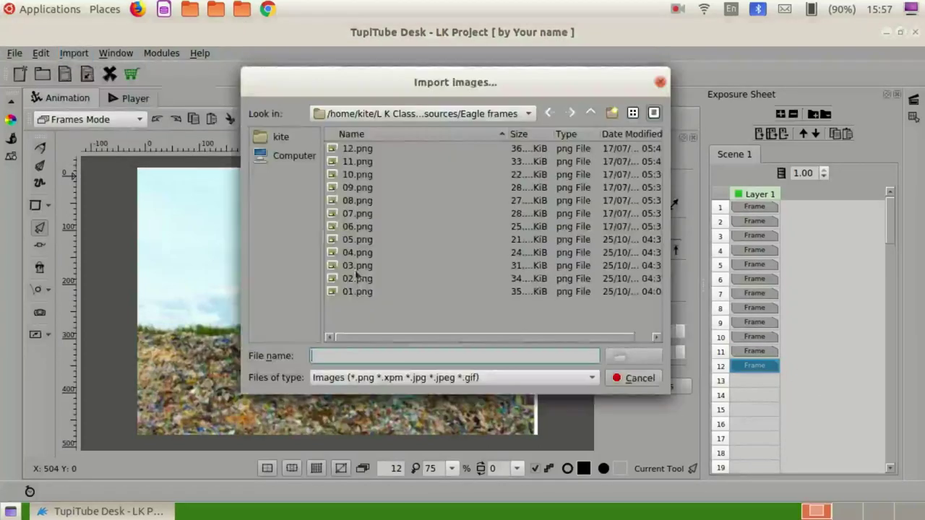
left_click(381, 150)
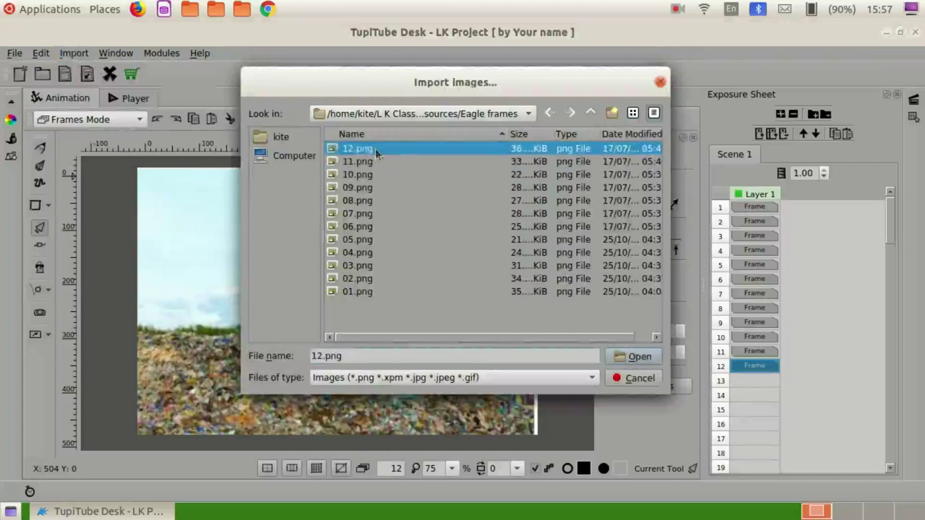
double_click(369, 149)
left_click_drag(360, 263, 512, 186)
Move the rat in frame 12 from the waste heap up to just under the eagle's claws
left_click(332, 336)
left_click(337, 341)
left_click_drag(333, 336, 517, 209)
left_click(334, 285)
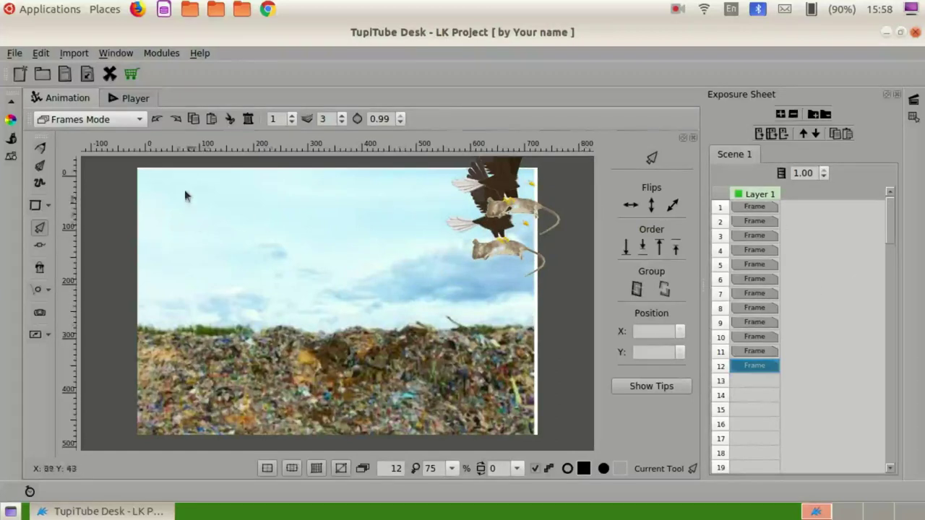
Preview Scene 1 in the player, set its frame rate to 10 FPS and replay it
left_click(135, 98)
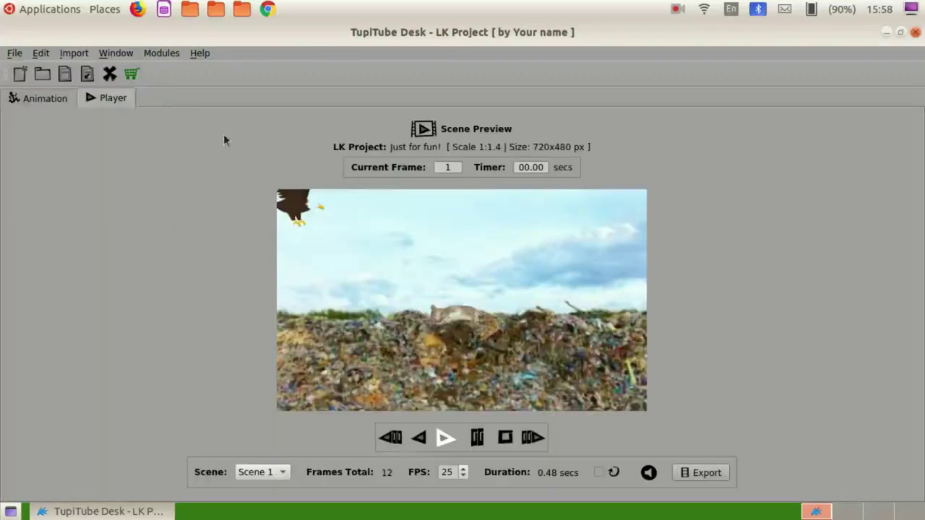
left_click(445, 438)
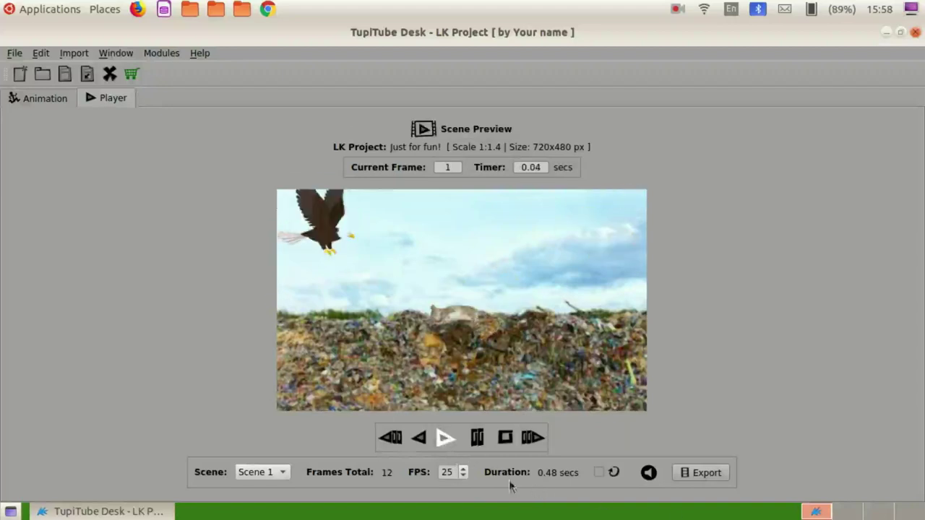
double_click(452, 473)
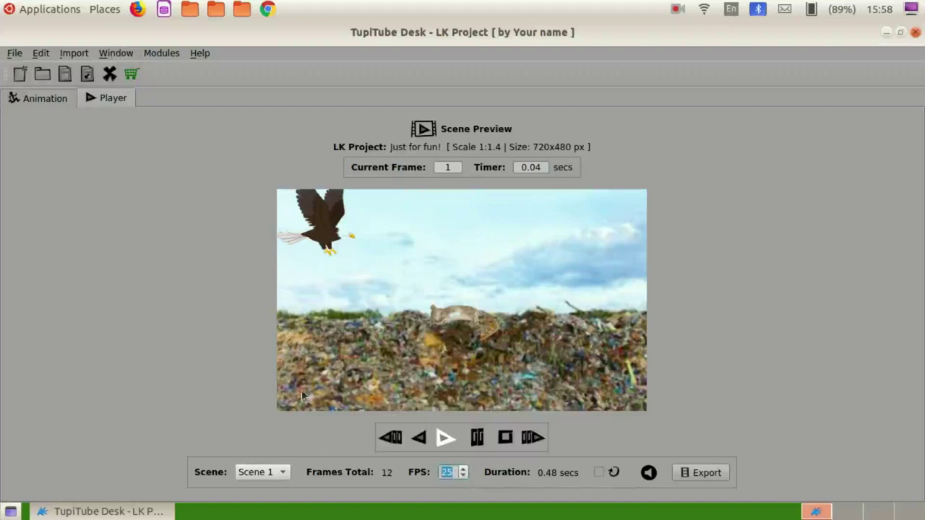
type("10")
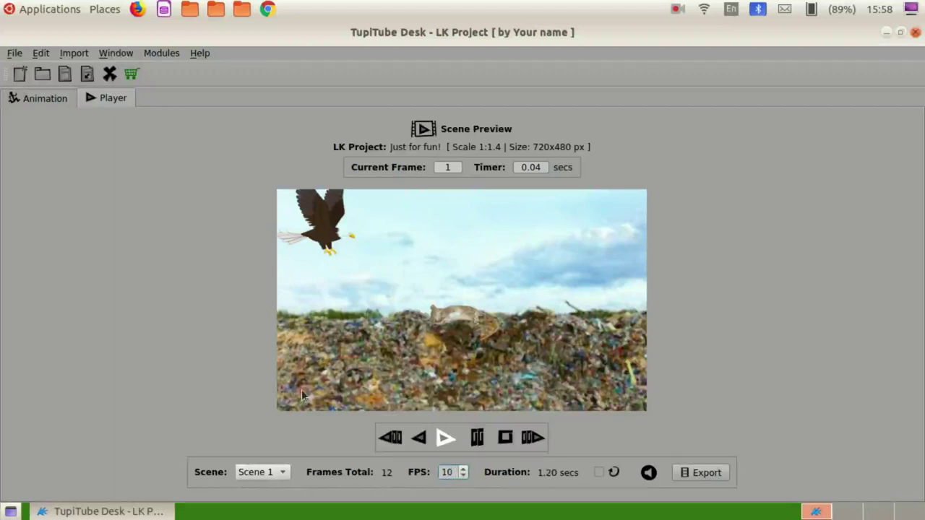
left_click(445, 438)
Try playing Scene 1 at 5 FPS and restore the frame rate to 10 FPS
double_click(454, 474)
type("5")
left_click(444, 437)
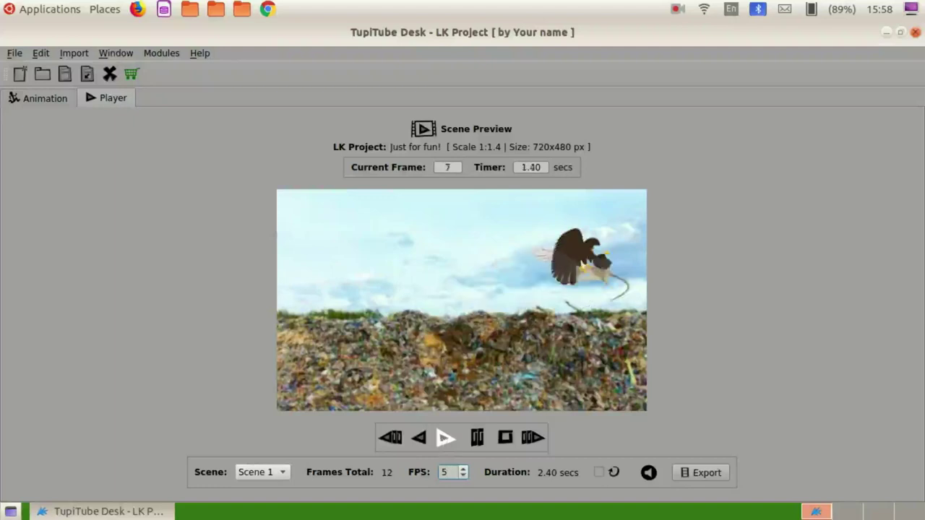
left_click(438, 438)
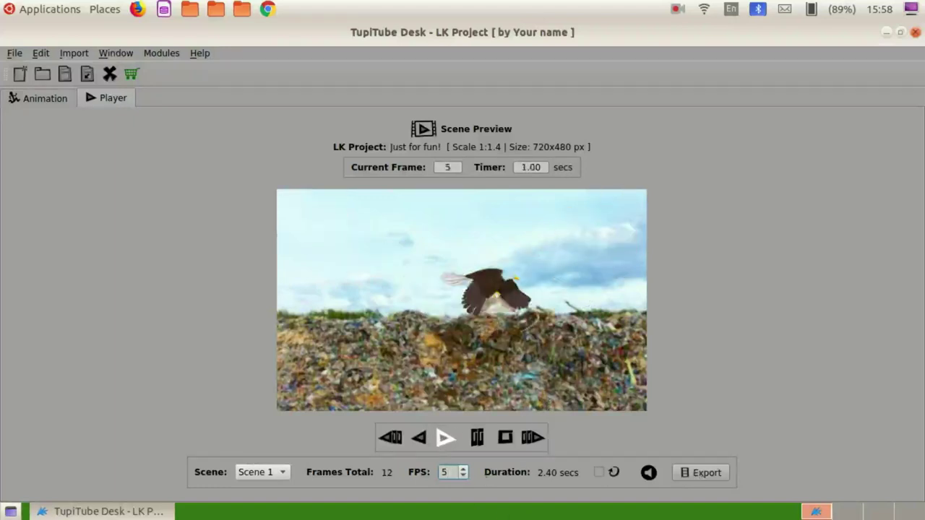
key("BackSpace")
type("10")
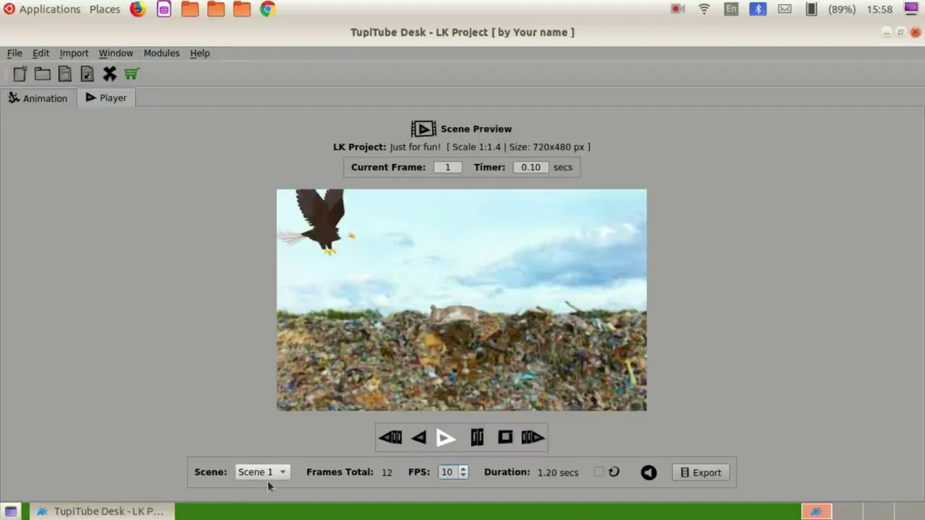
Insert a second scene and import 01.png from the Nature folder in Animation Resources into its first frame, resized to the workspace
left_click(38, 97)
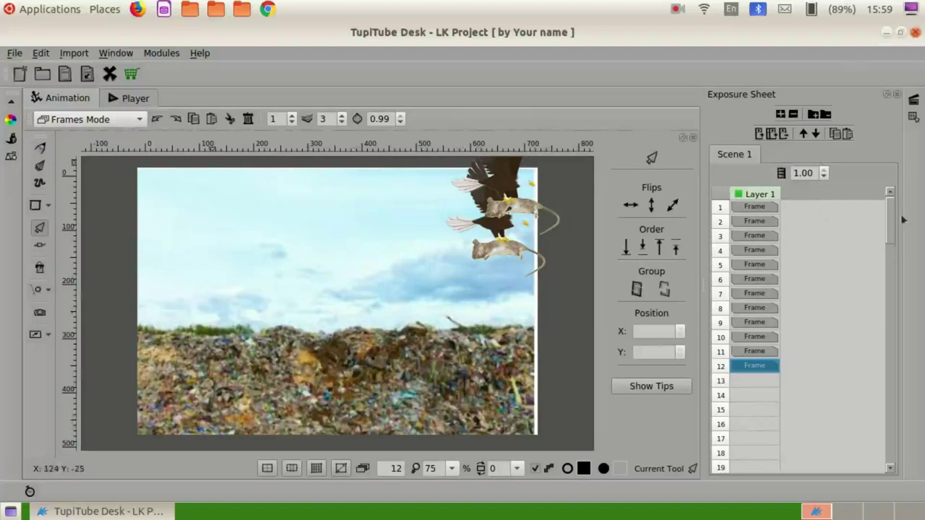
left_click(813, 115)
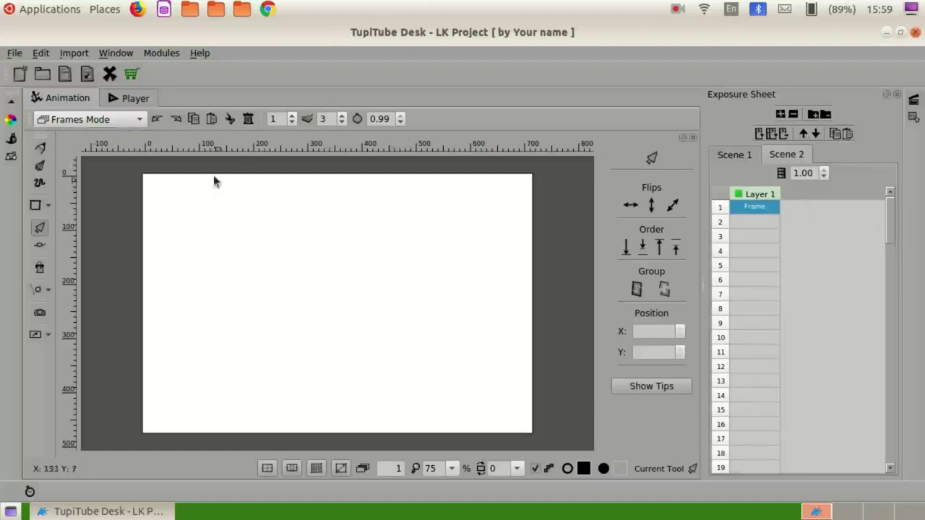
left_click(75, 57)
left_click(82, 69)
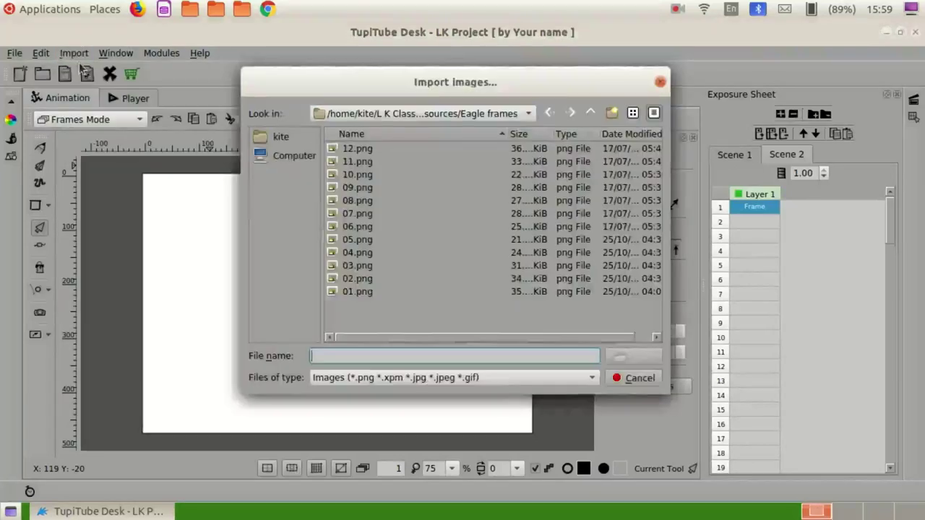
left_click(284, 136)
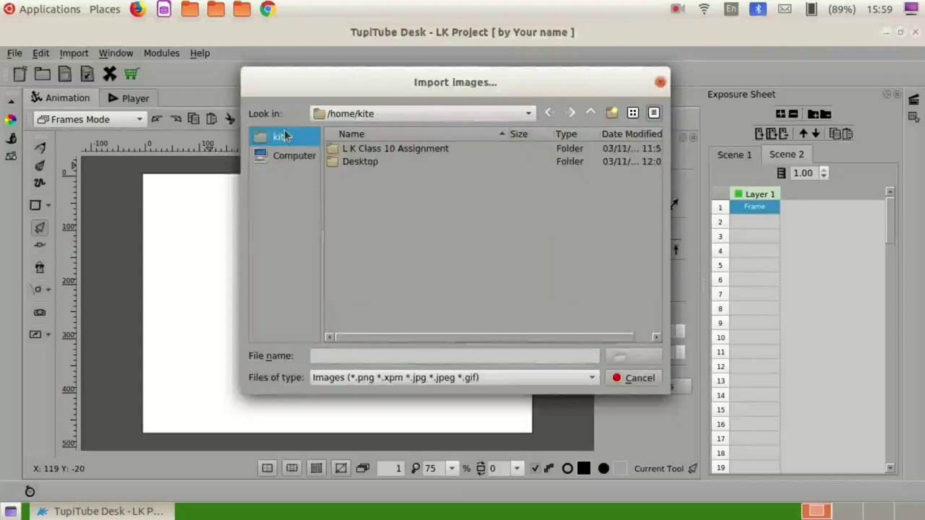
double_click(402, 149)
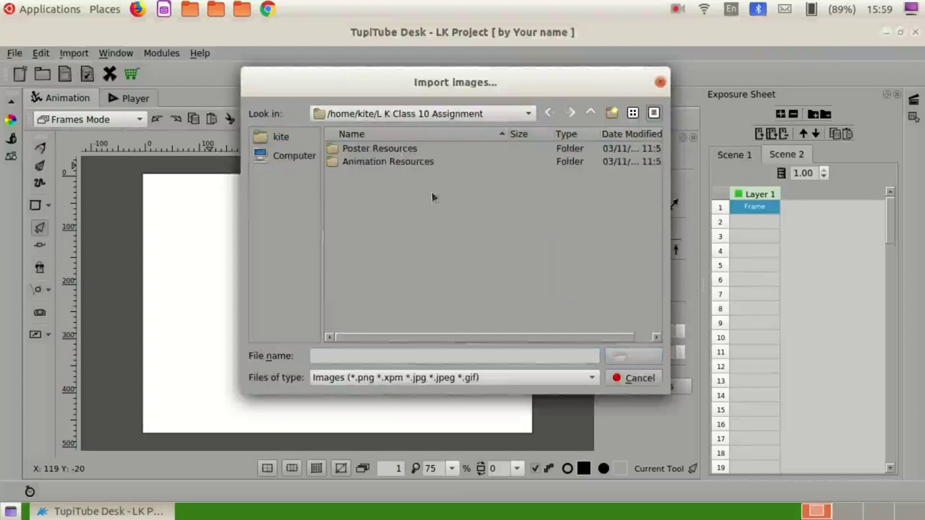
double_click(394, 163)
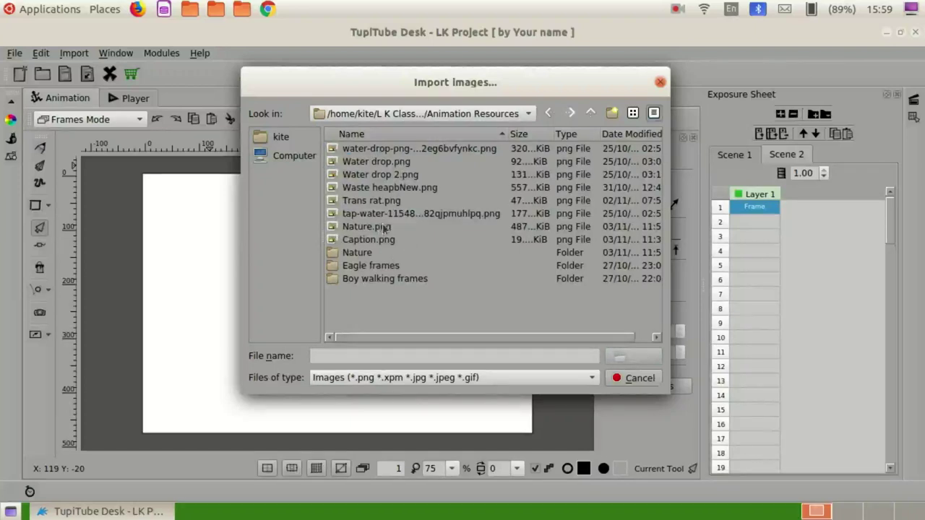
double_click(352, 255)
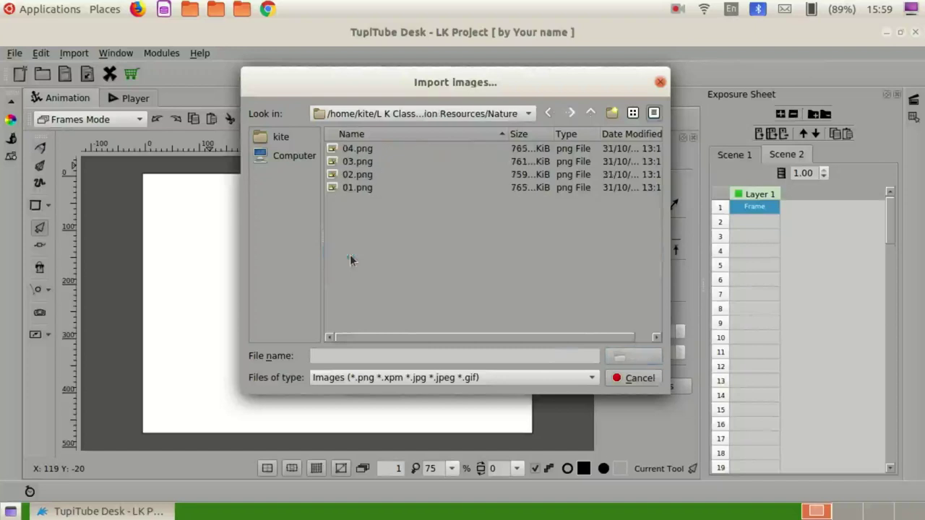
double_click(359, 188)
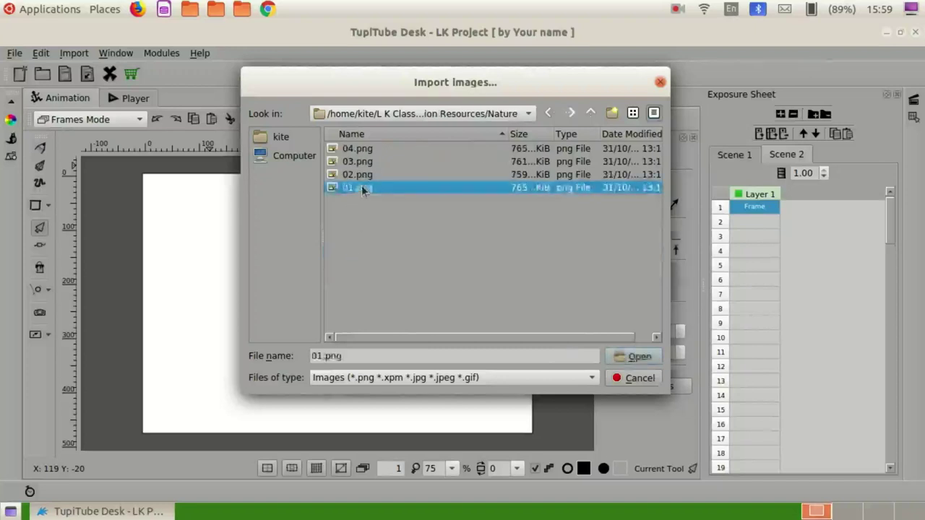
left_click(517, 287)
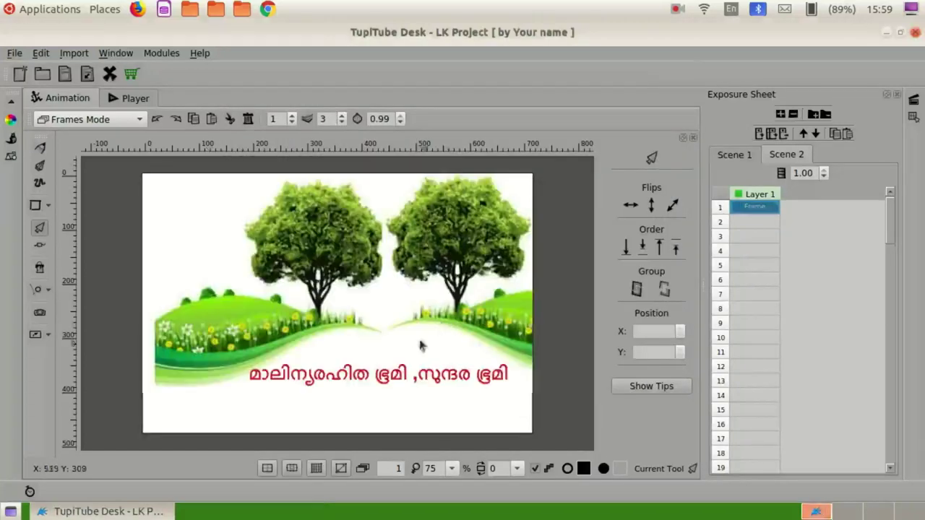
Extend the first frame of Scene 2, with the trees and caption image, through frame 12
left_click(417, 348)
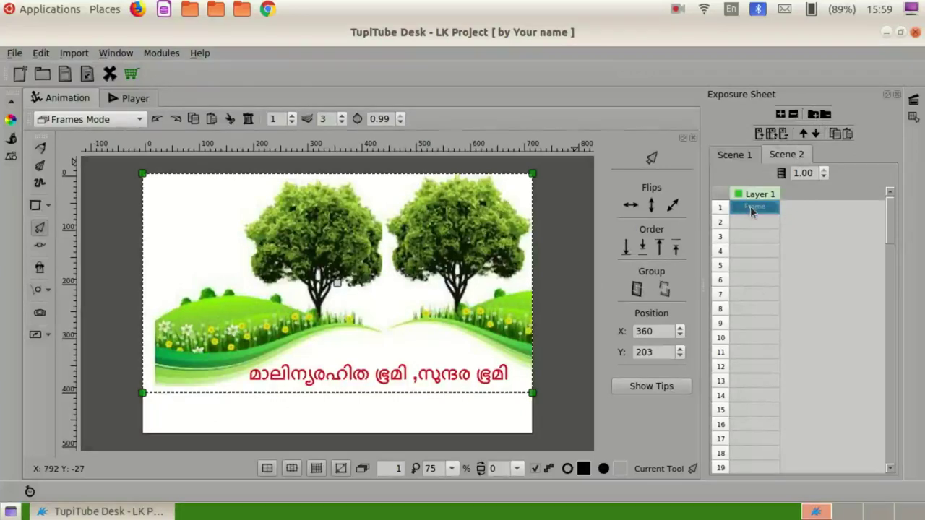
left_click(771, 135)
left_click(772, 135)
left_click(772, 135)
left_click(772, 135)
left_click(771, 135)
left_click(772, 135)
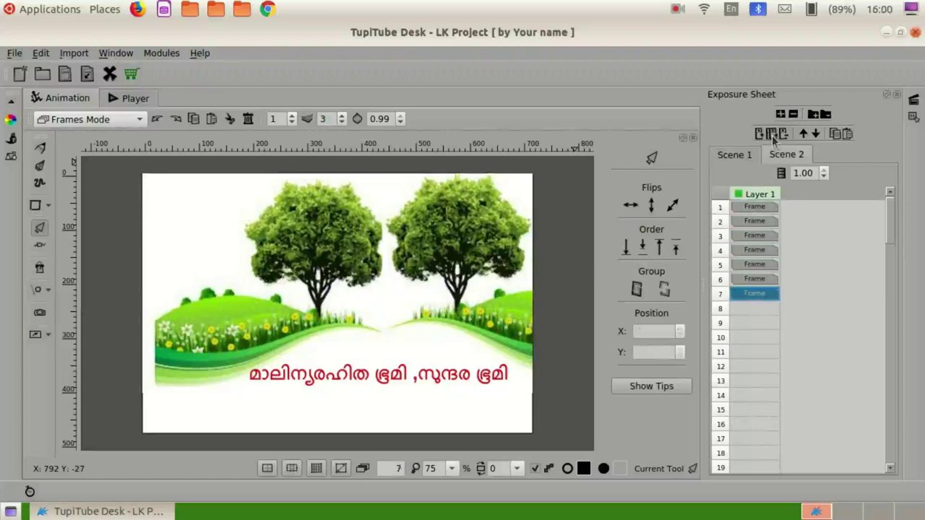
left_click(772, 135)
left_click(772, 135)
left_click(772, 135)
left_click(772, 135)
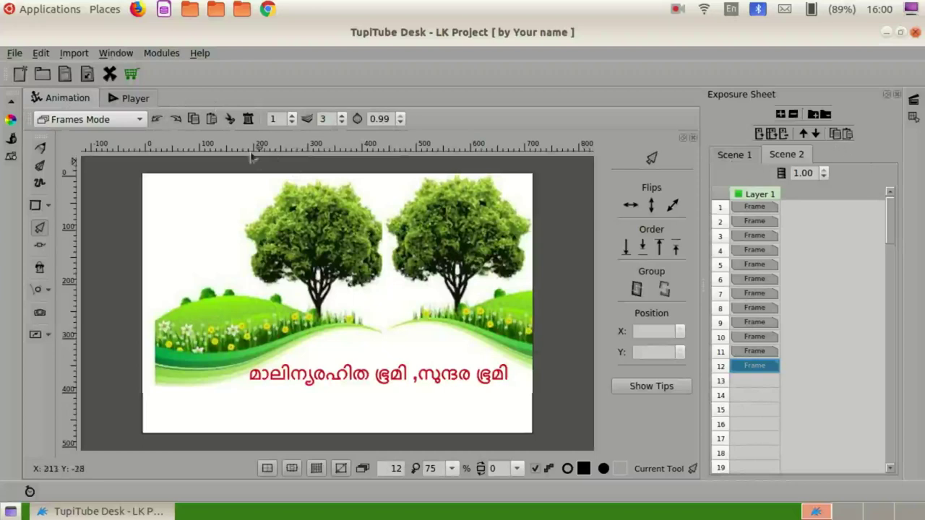
Play Scene 2 in the player to check it and return to the animation workspace
left_click(129, 99)
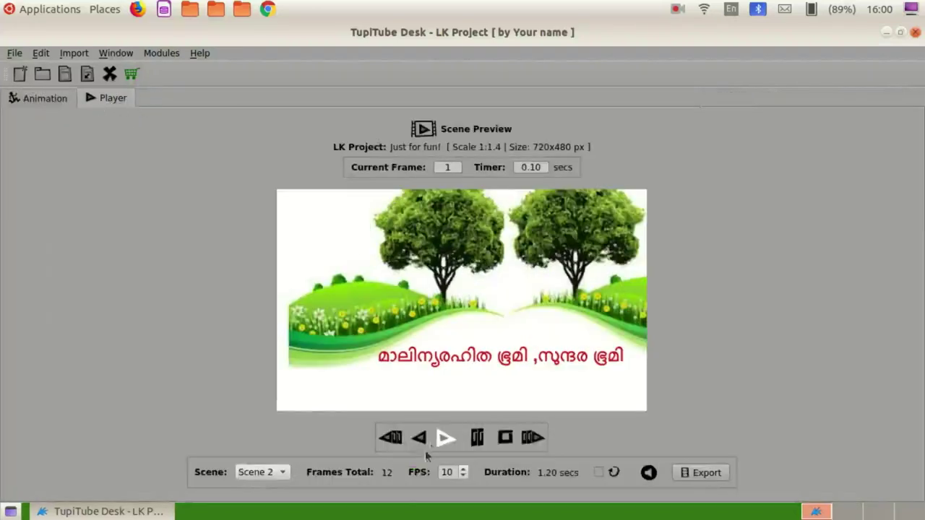
left_click(444, 438)
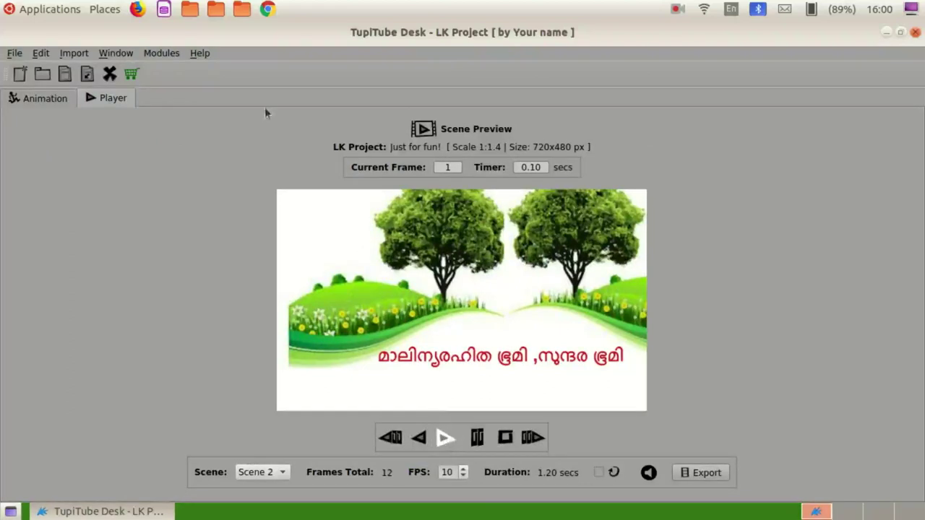
left_click(49, 99)
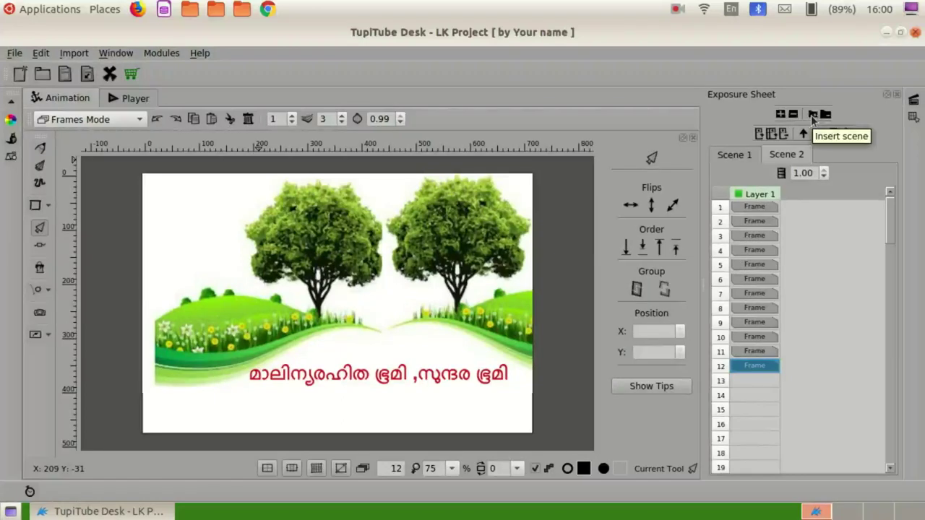
Insert a third scene and import Nature.png from Animation Resources into its first frame, resized to the workspace
left_click(811, 115)
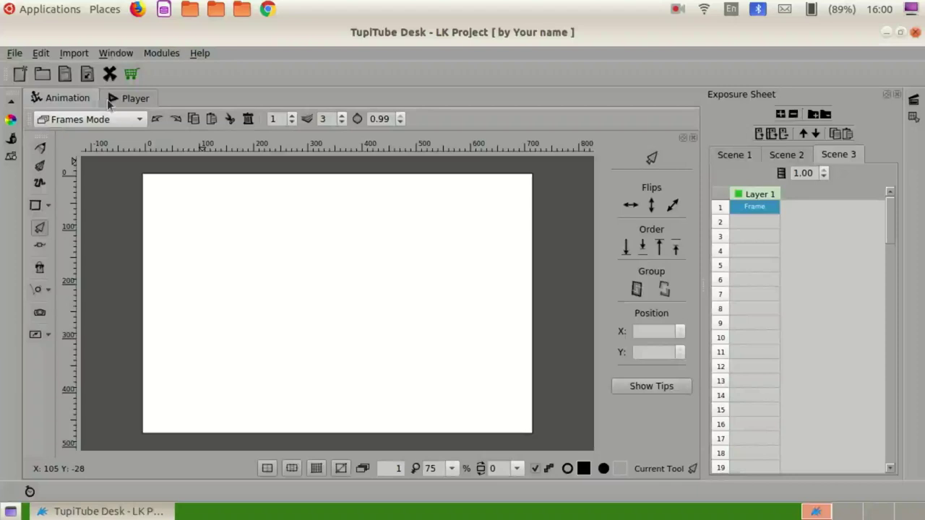
left_click(75, 54)
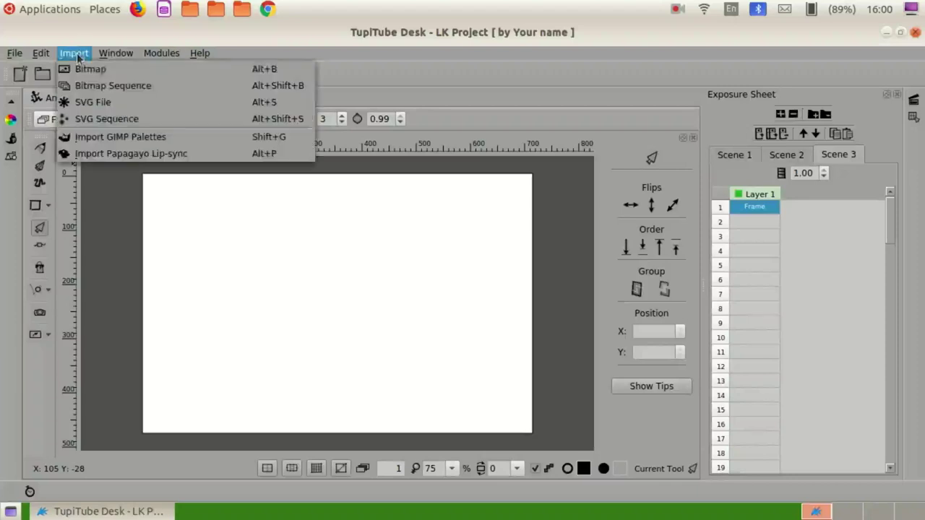
left_click(83, 68)
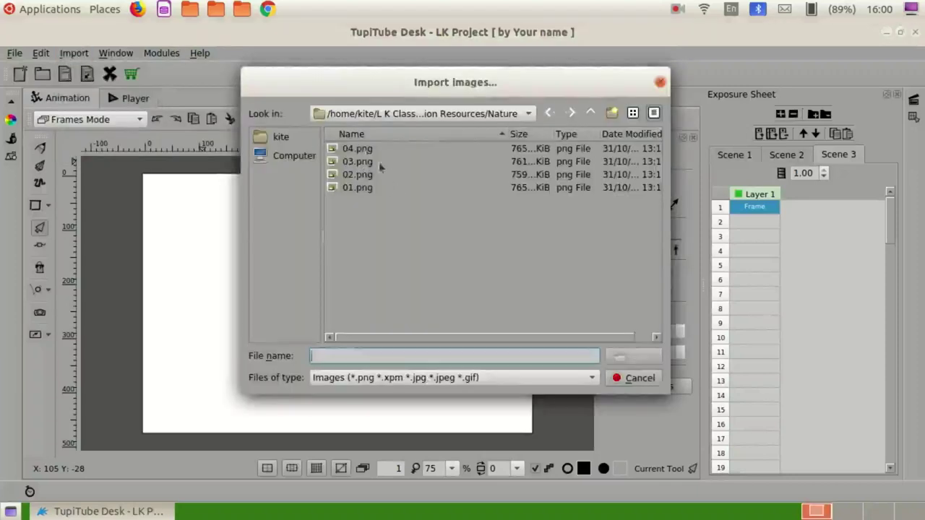
left_click(292, 139)
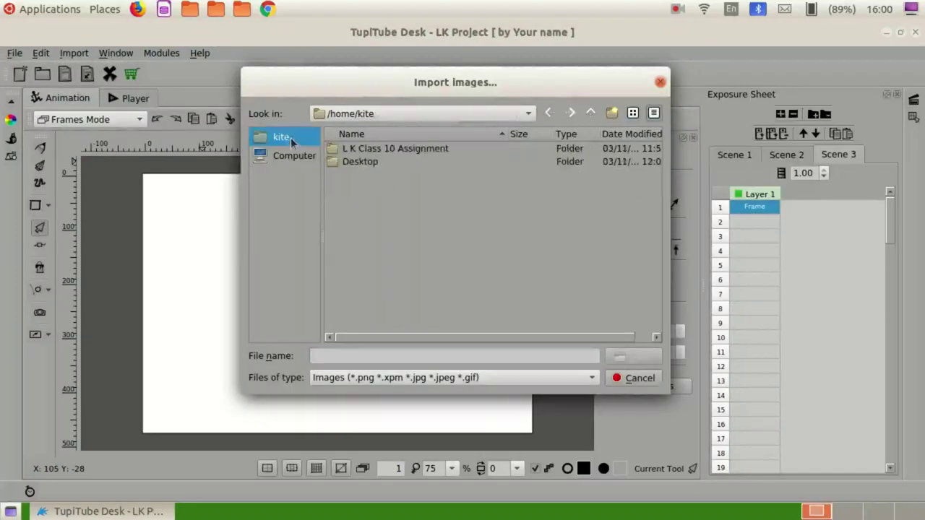
double_click(394, 150)
left_click(394, 162)
double_click(394, 163)
left_click(394, 161)
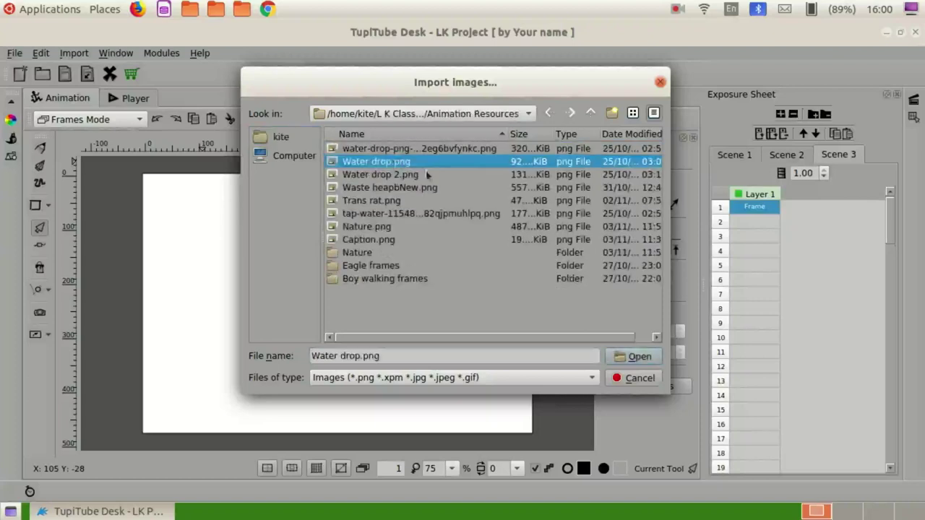
left_click(390, 227)
double_click(390, 227)
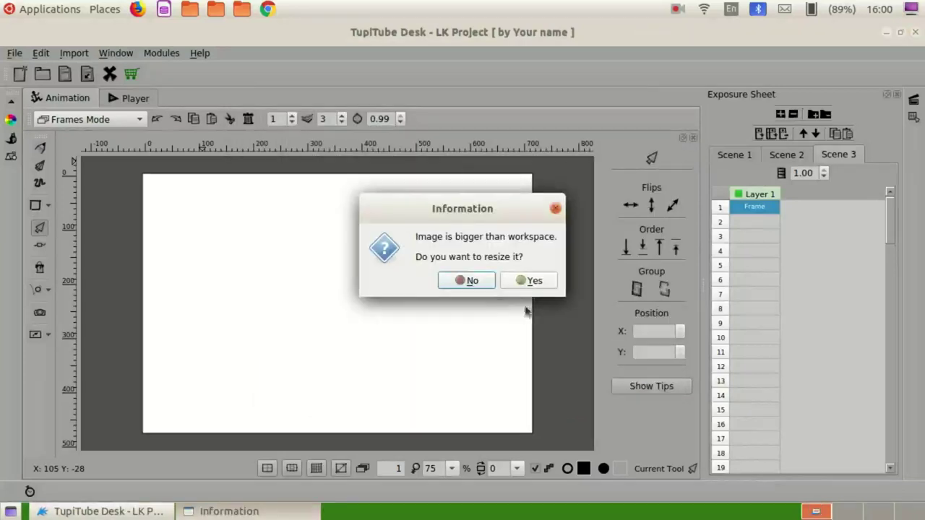
left_click(532, 283)
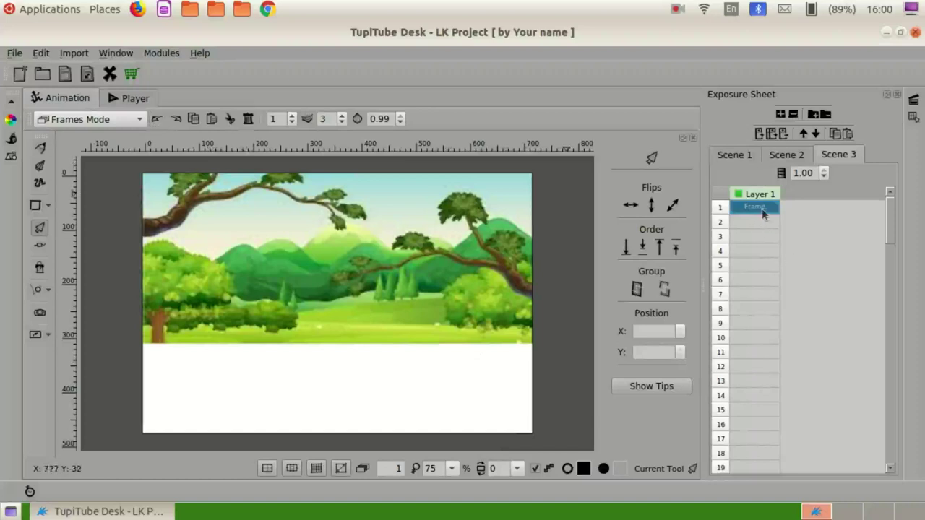
Extend the nature background in Scene 3 through frame 8
left_click(770, 137)
left_click(770, 137)
left_click(770, 136)
left_click(770, 136)
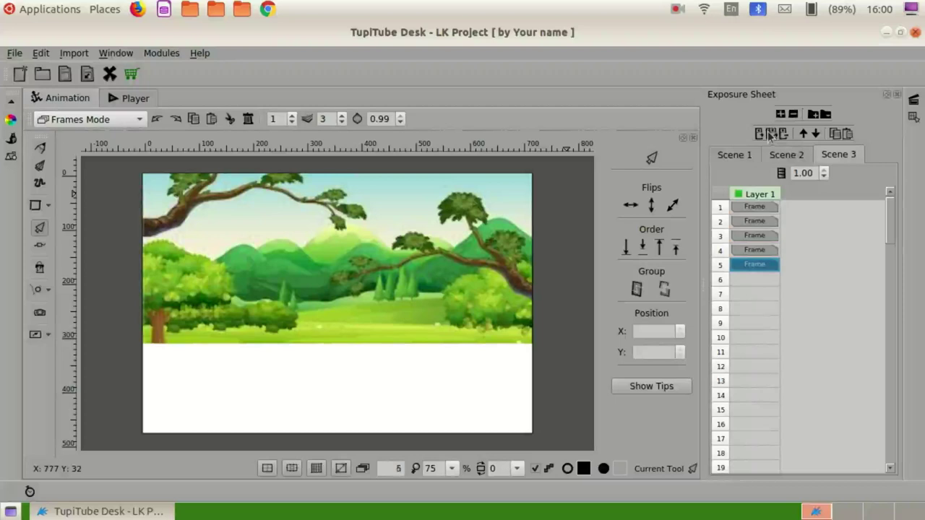
left_click(770, 137)
left_click(770, 136)
left_click(770, 136)
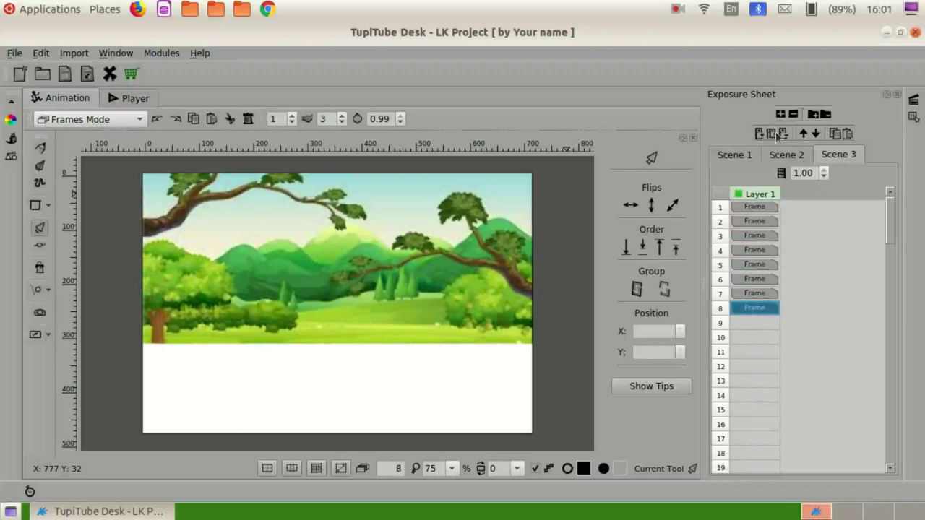
Extend the nature background in Scene 3 through frame 12
left_click(772, 136)
left_click(772, 136)
left_click(772, 137)
left_click(771, 137)
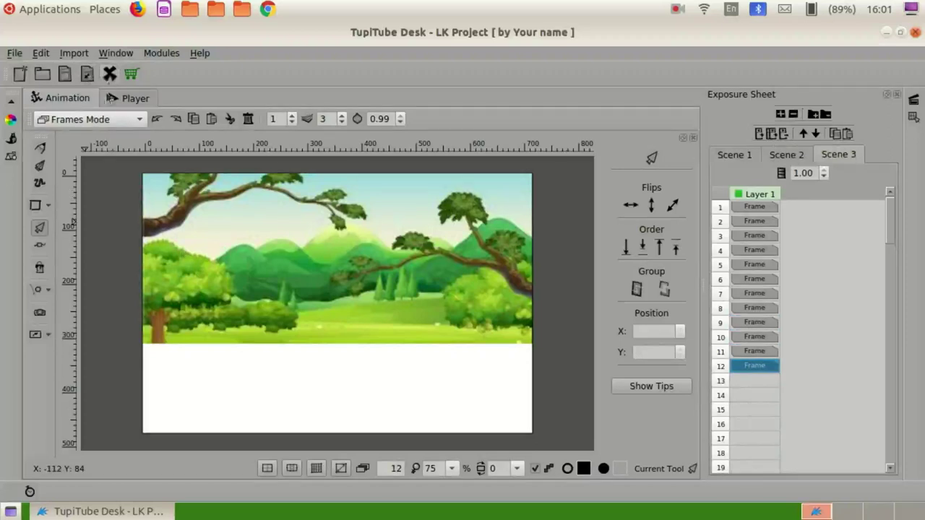
Import Caption.png from Animation Resources into Scene 3's dynamic background and move it to the lower left of the workspace, at about X 309, Y 396
left_click(132, 124)
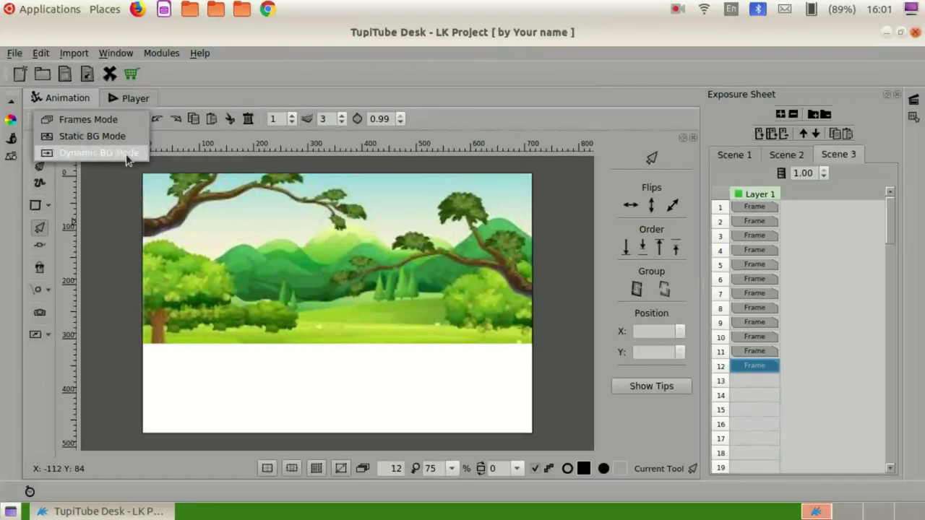
left_click(127, 155)
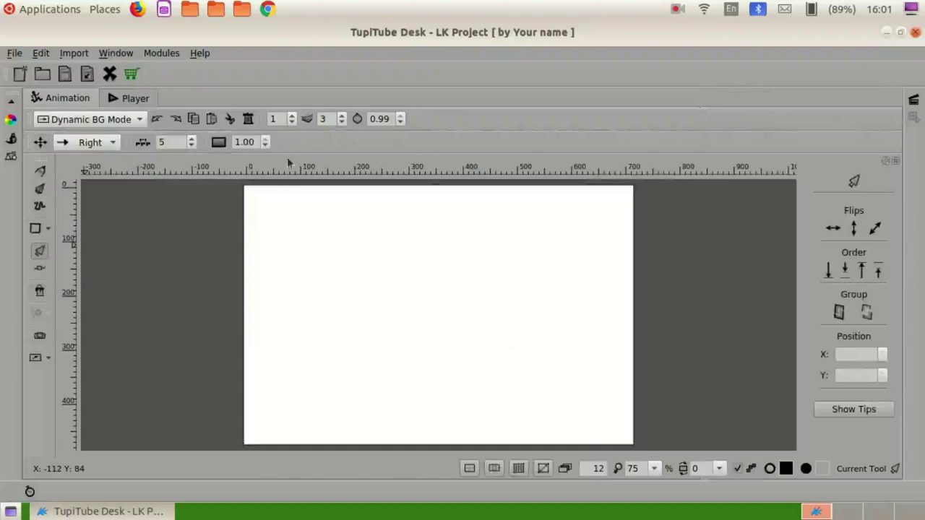
left_click(73, 53)
left_click(80, 68)
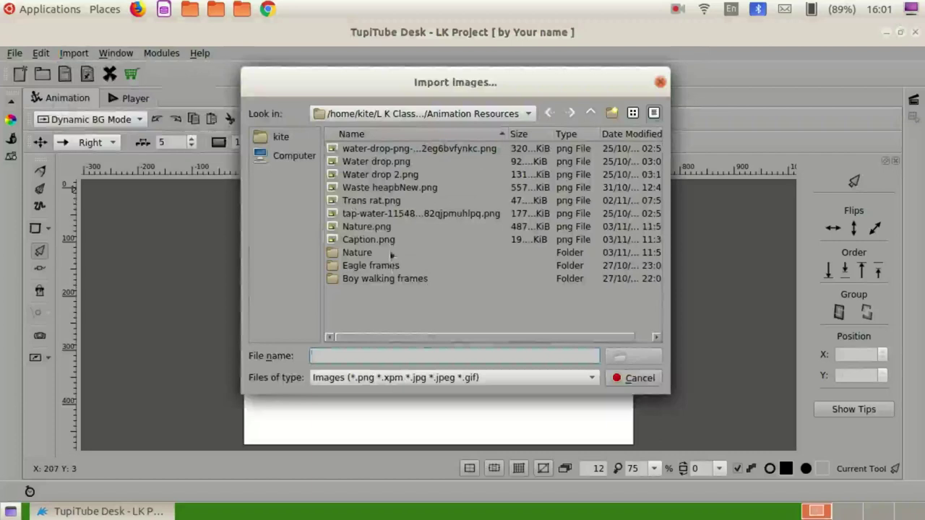
double_click(373, 239)
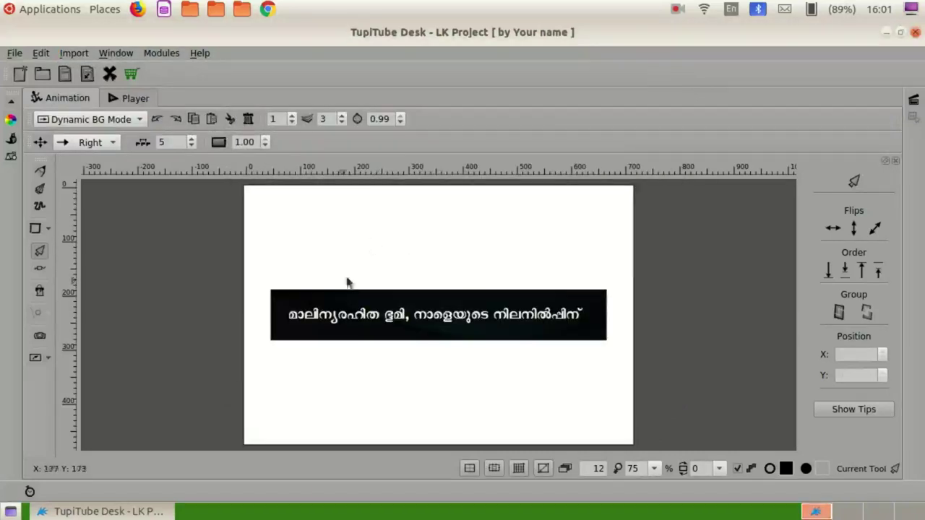
left_click_drag(482, 315, 454, 401)
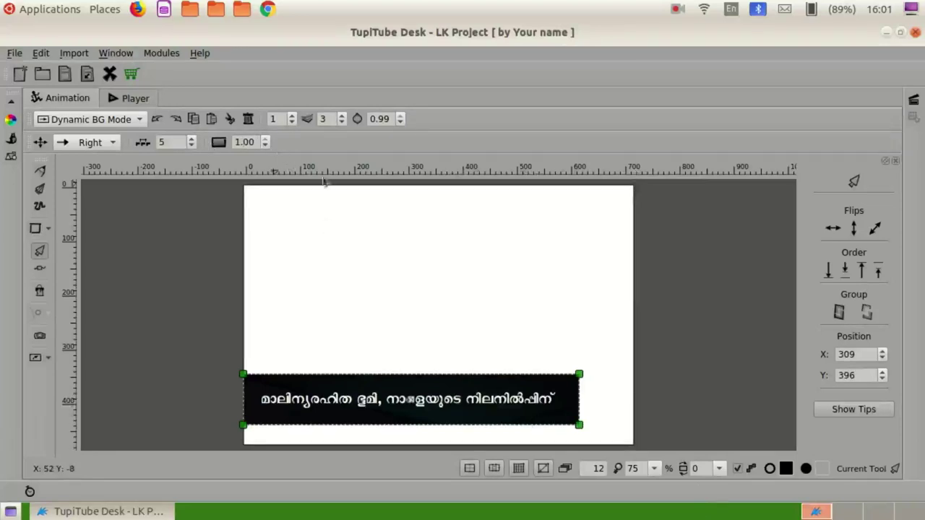
Raise the dynamic background's rightward shift to 52, playing Scene 3 before and after the change
left_click(145, 103)
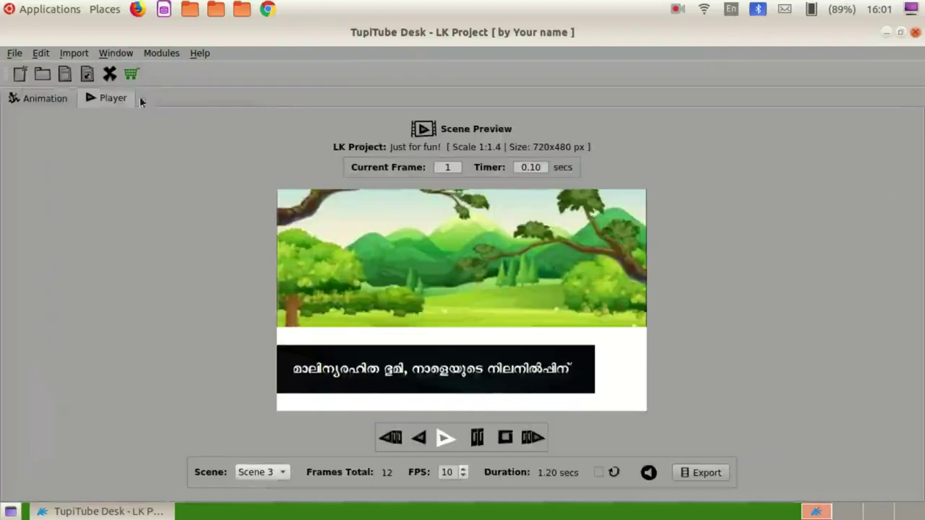
left_click(443, 438)
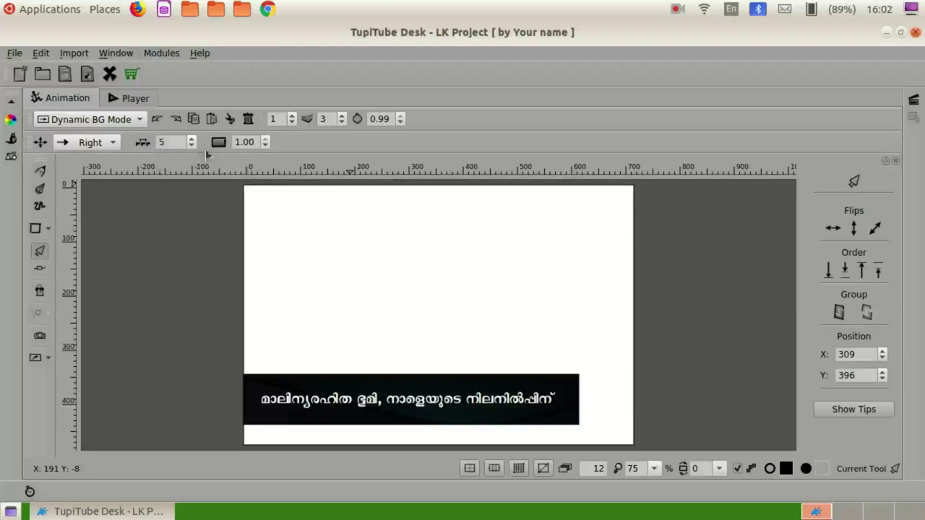
double_click(189, 142)
left_click(191, 139)
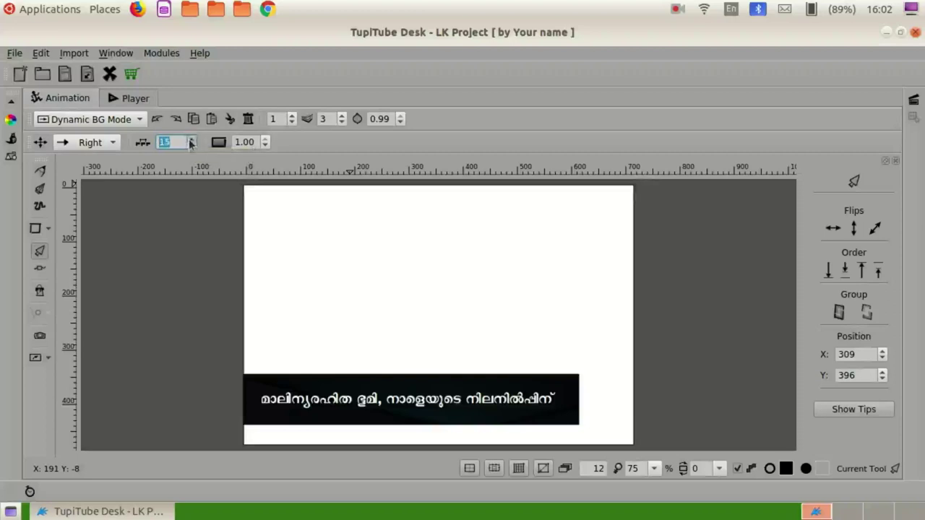
left_click(191, 140)
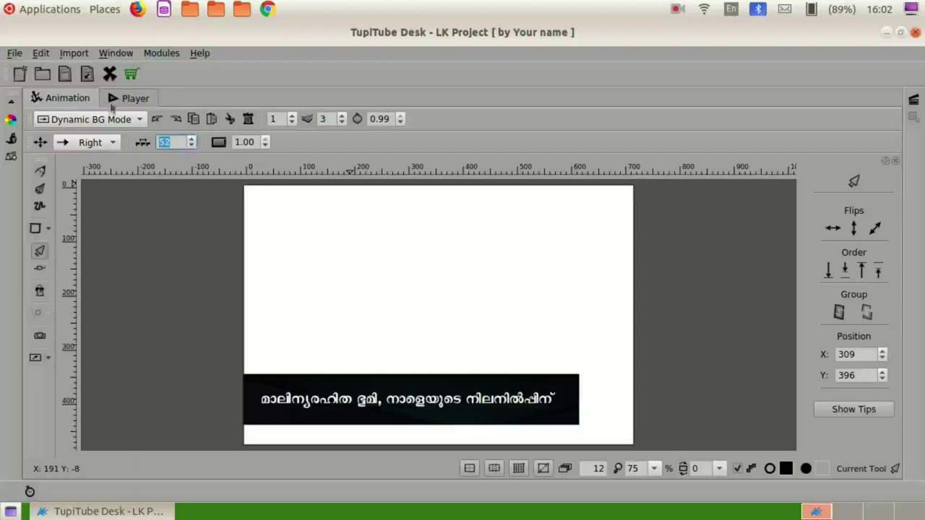
left_click(124, 102)
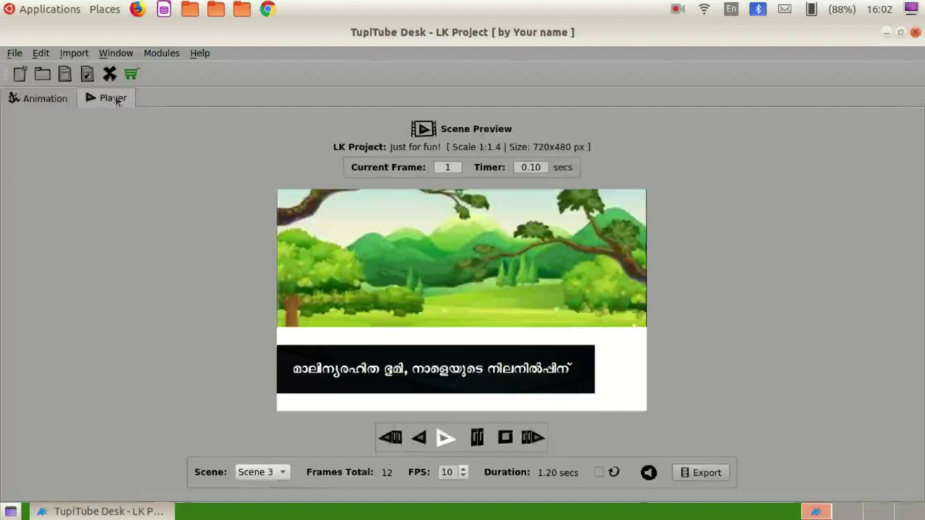
left_click(444, 438)
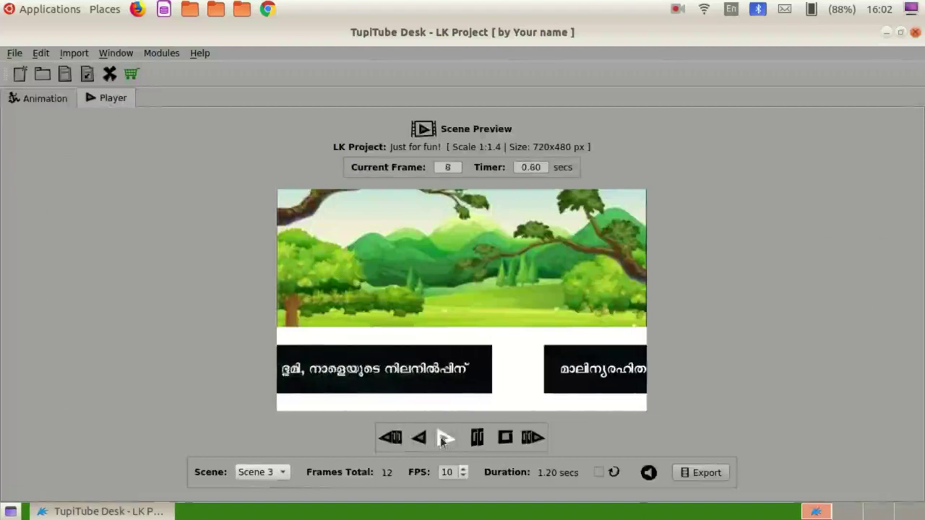
left_click(444, 438)
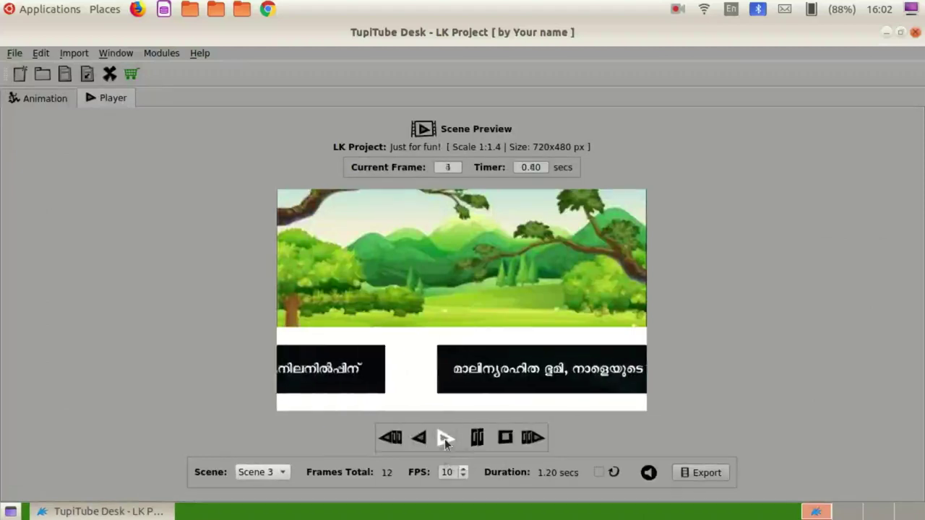
left_click(444, 438)
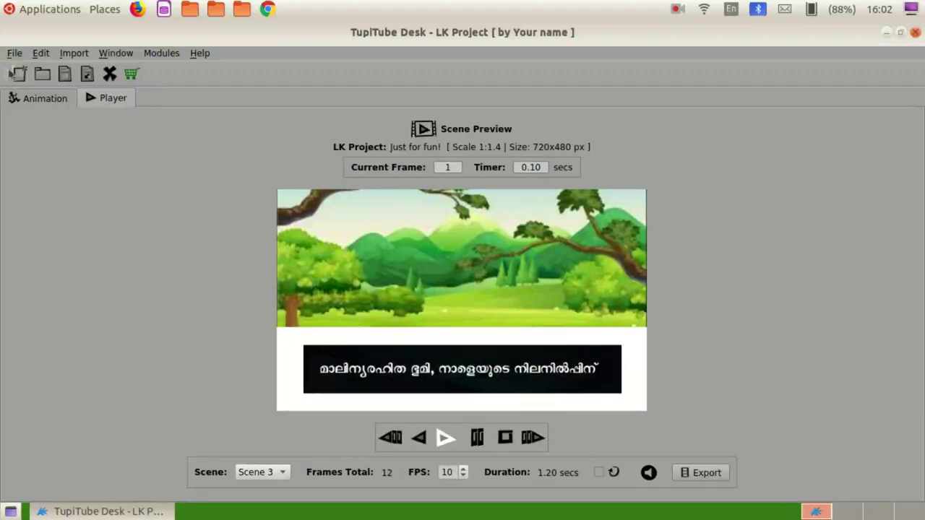
Set the dynamic background's rightward shift to 100 and play Scene 3 to check the caption's movement
left_click(44, 99)
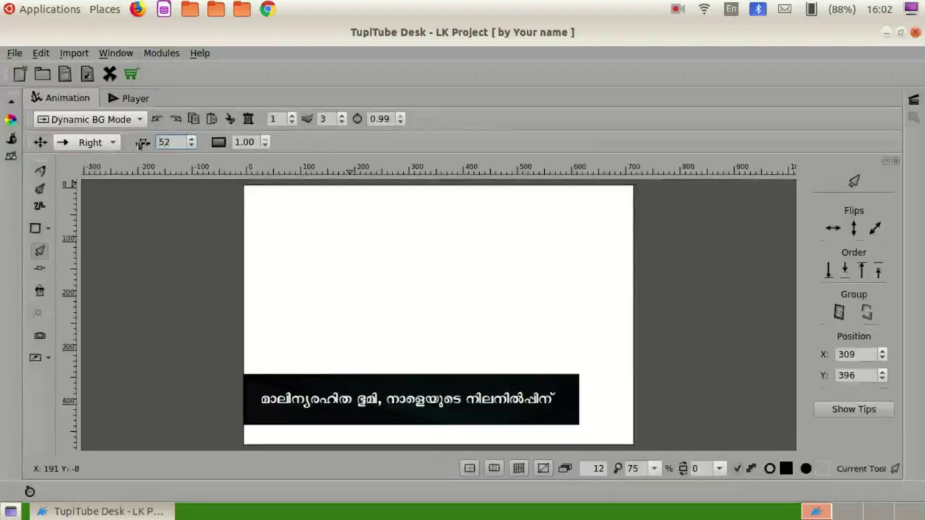
double_click(178, 142)
type("100")
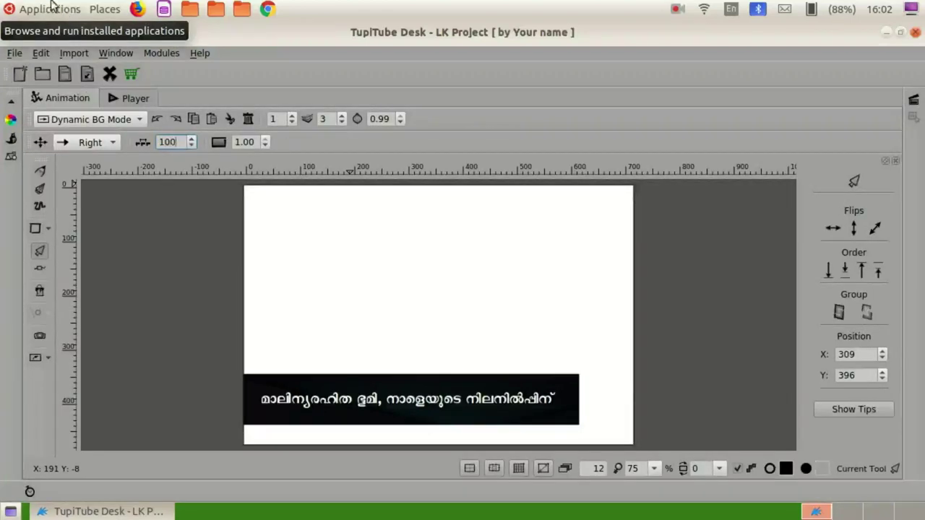
left_click(125, 101)
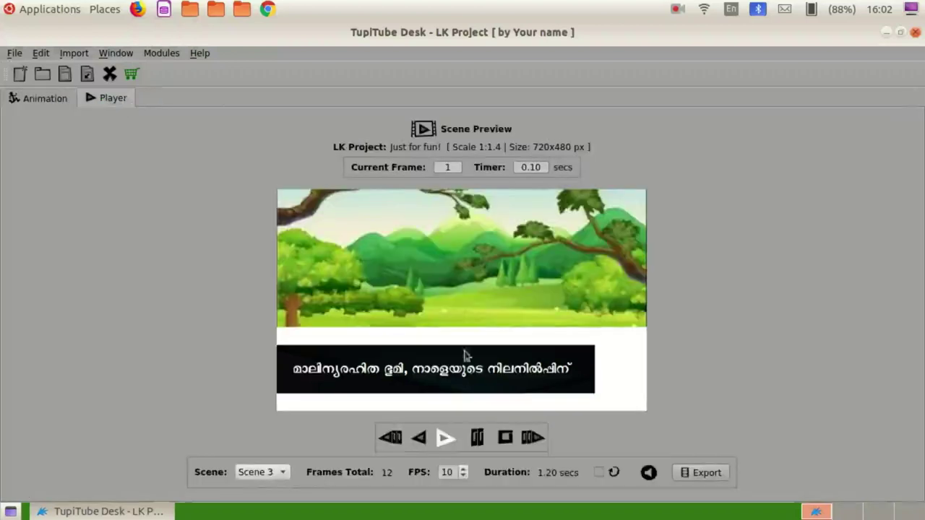
left_click(444, 438)
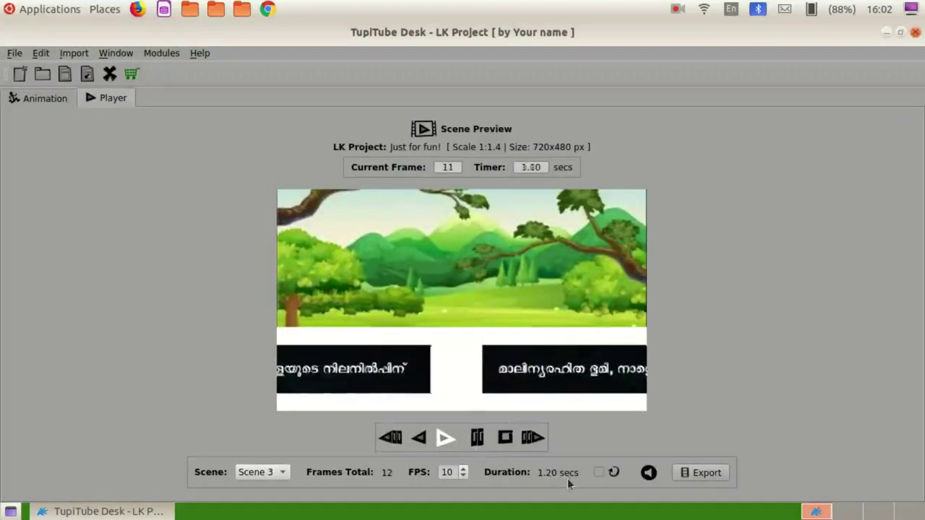
Export Scenes 1, 2 and 3 in order as the MP4 video LK Project.mp4 in Animation Resources, at 720 × 480 and 10 FPS
left_click(713, 476)
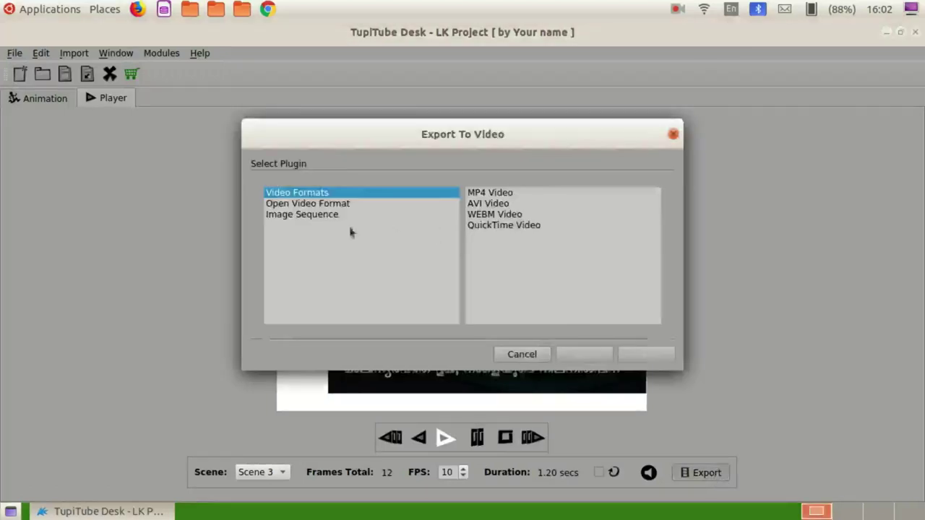
left_click(499, 193)
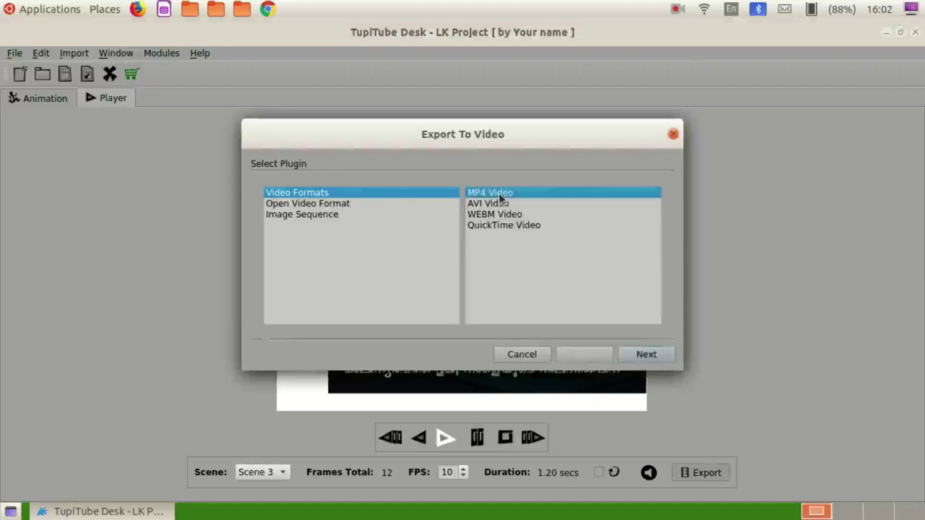
left_click(646, 354)
left_click(464, 247)
left_click(309, 204)
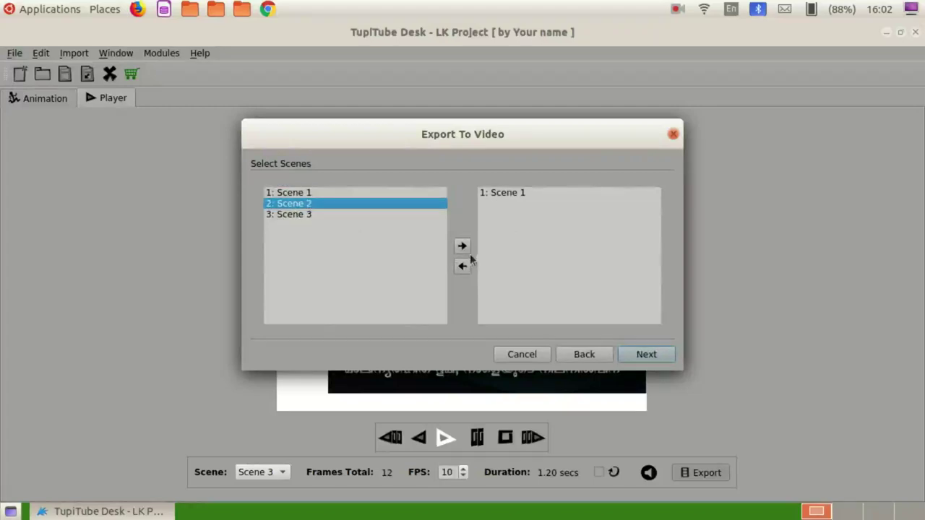
left_click(462, 247)
left_click(318, 214)
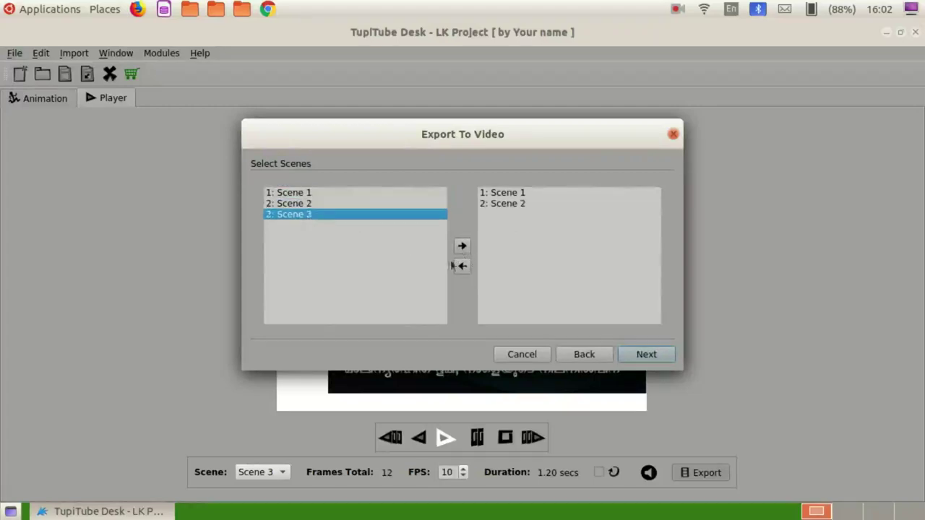
left_click(462, 246)
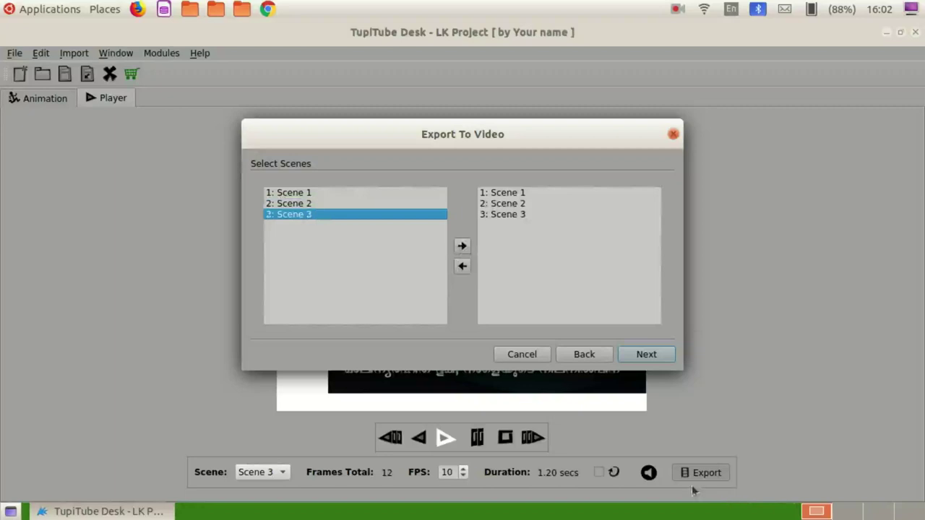
left_click(645, 353)
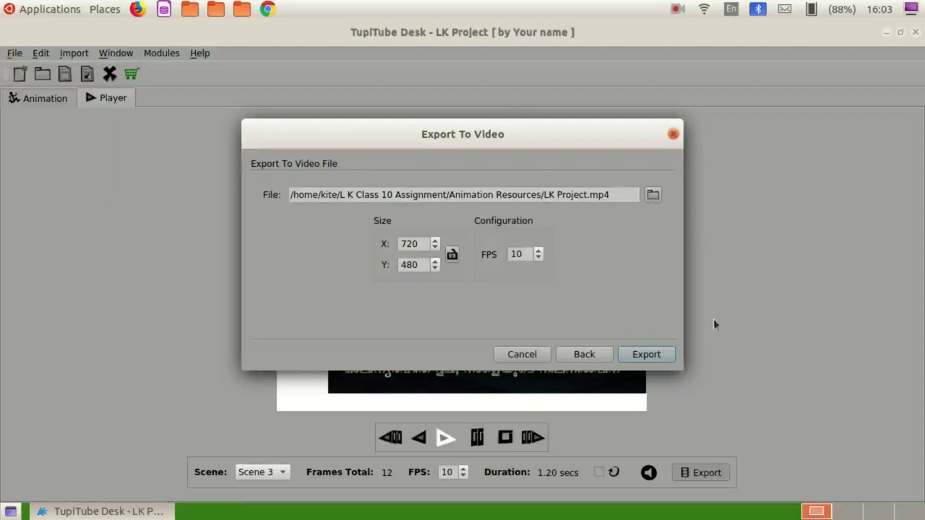
left_click(652, 356)
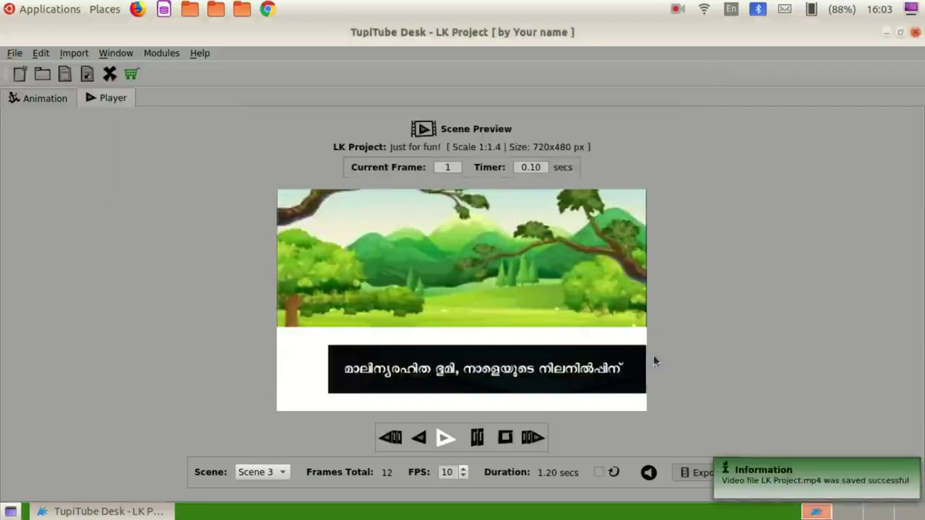
Look through the Animation Resources folder, and watch LK Project.mp4 from the L K Class 10 Assignment folder in the video player
left_click(892, 34)
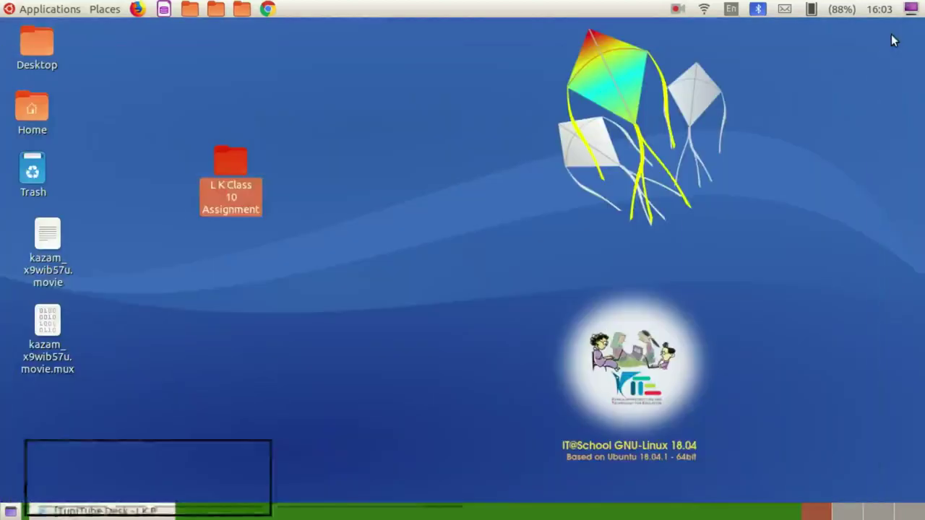
double_click(238, 168)
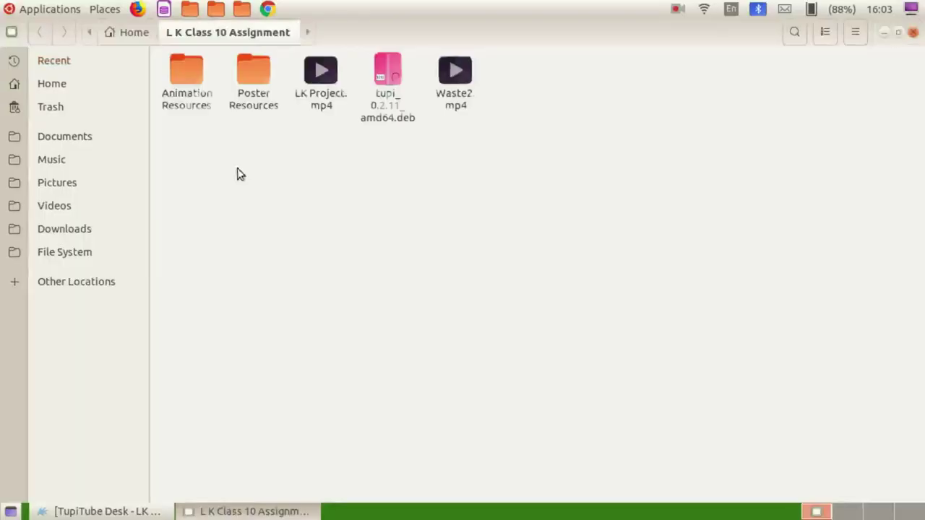
double_click(193, 80)
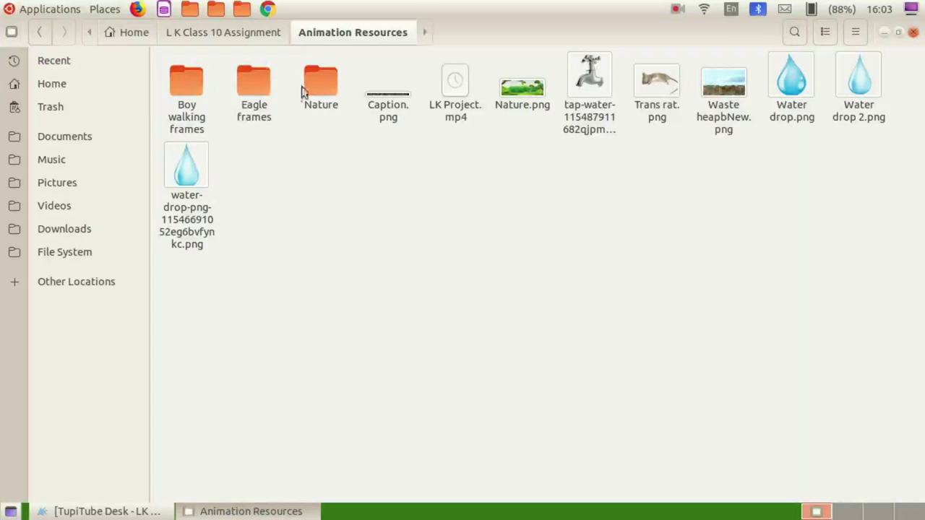
left_click(247, 37)
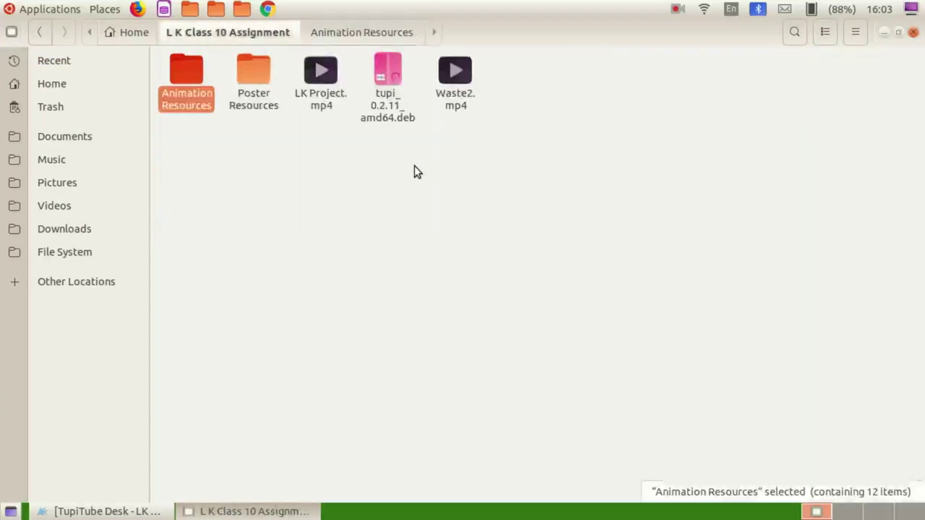
left_click(322, 72)
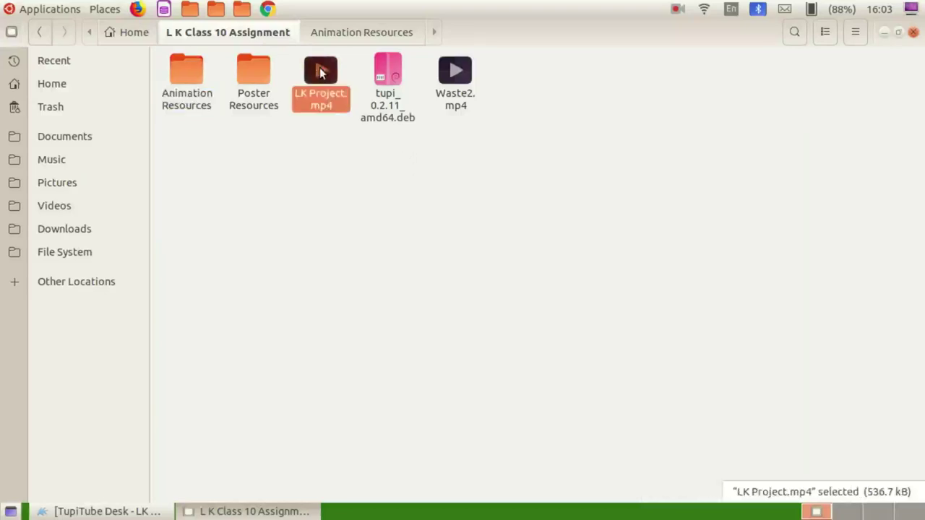
double_click(322, 73)
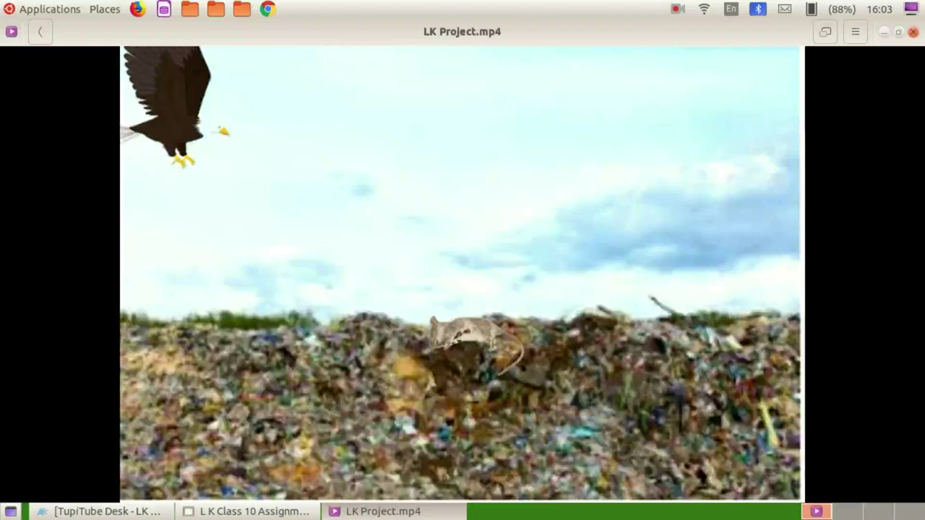
left_click(914, 32)
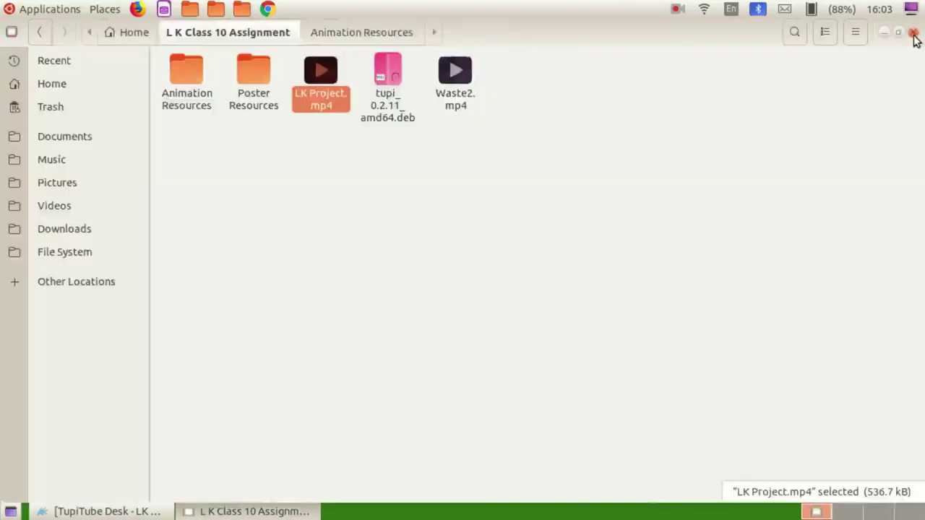
Switch to TupiTube Desk, save the project as LK Project in Animation Resources, and close both the program and the file manager
left_click(107, 511)
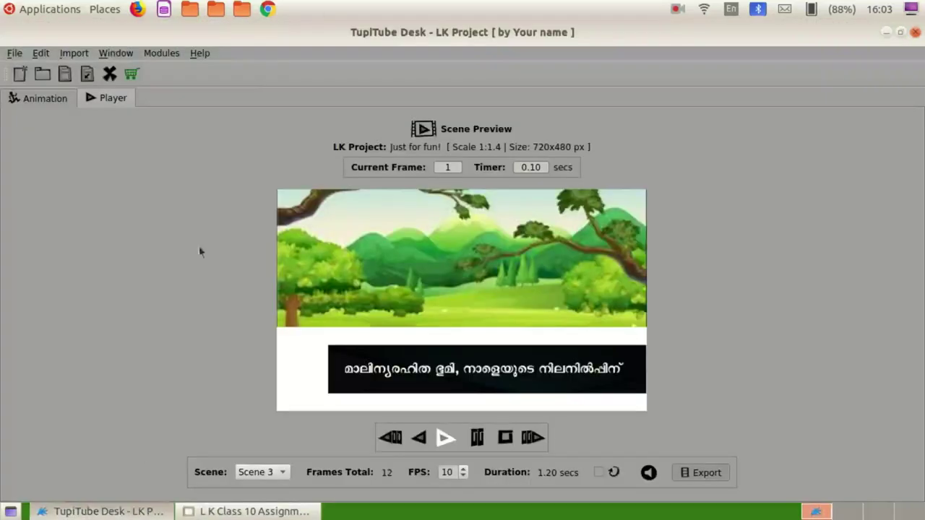
left_click(39, 94)
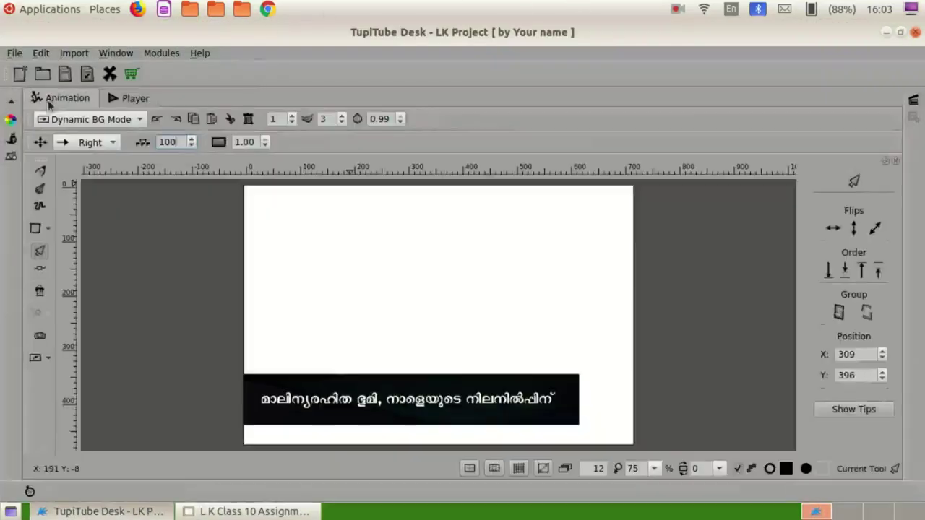
left_click(15, 53)
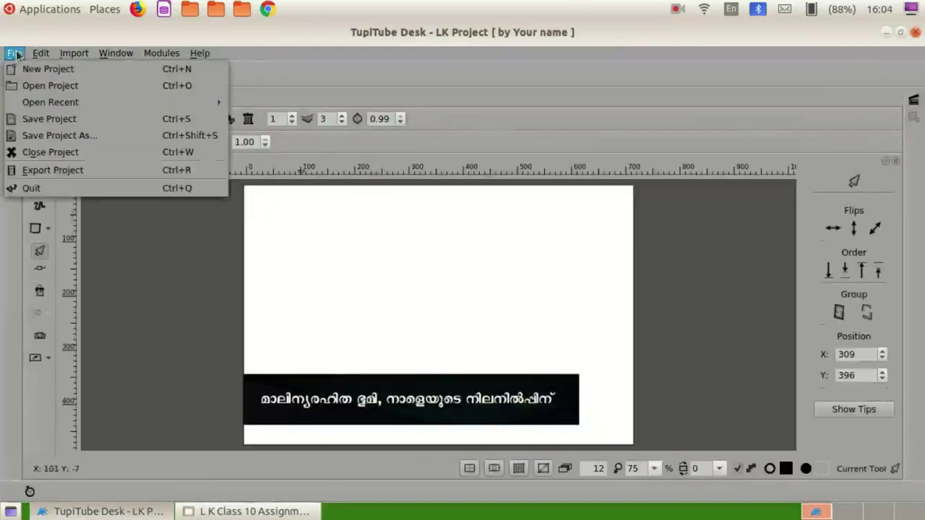
left_click(45, 137)
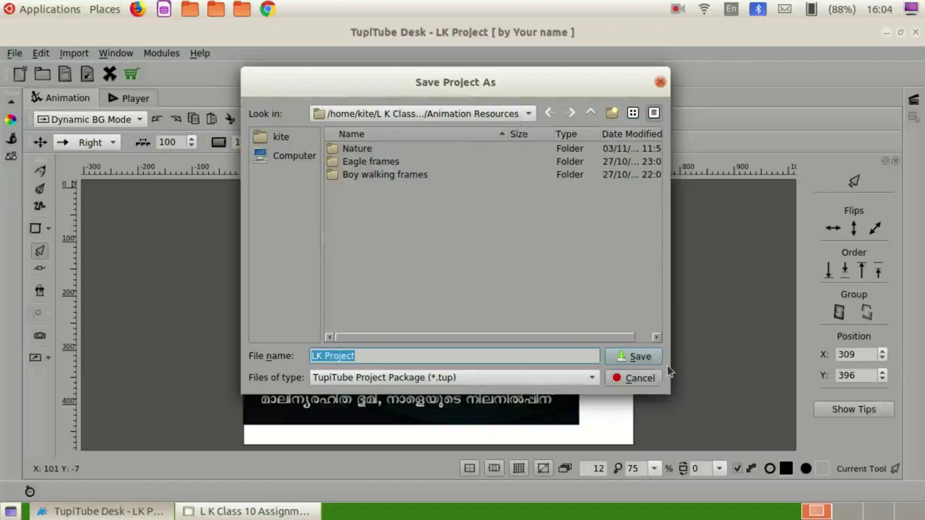
left_click(640, 357)
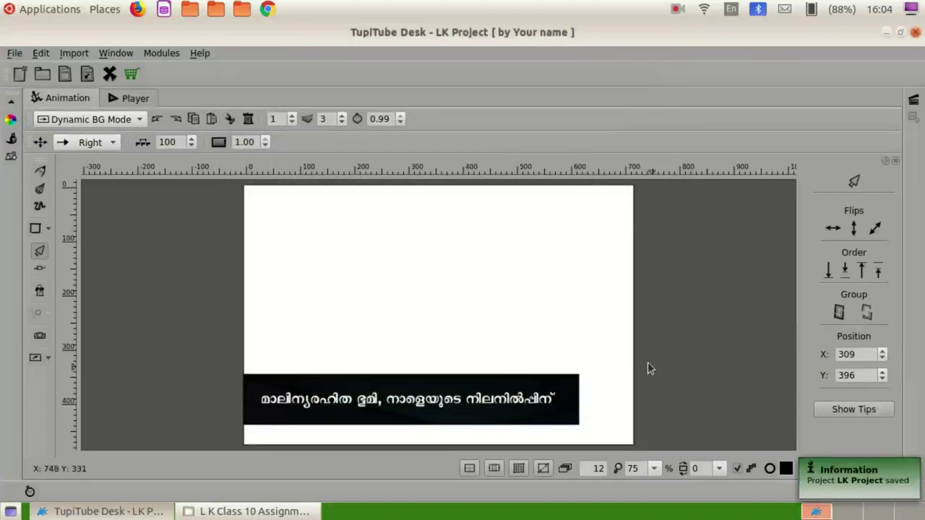
left_click(915, 32)
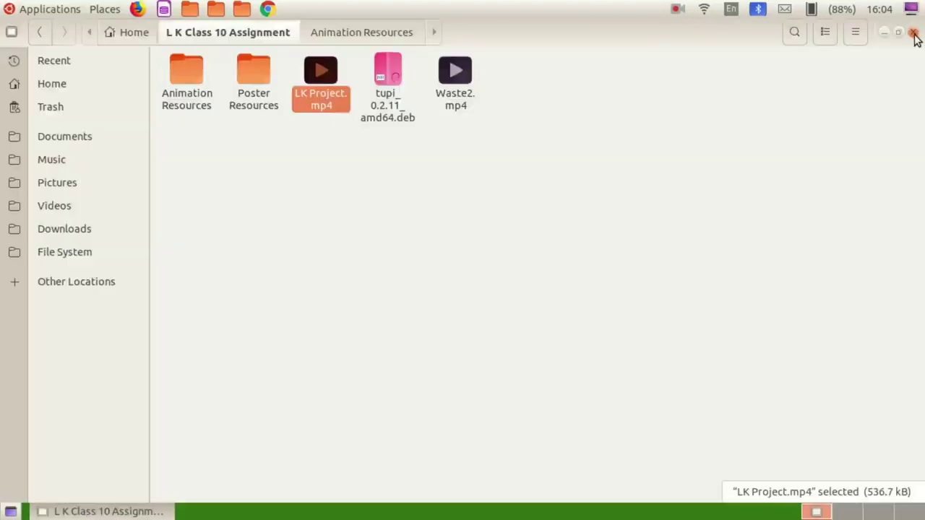
left_click(915, 34)
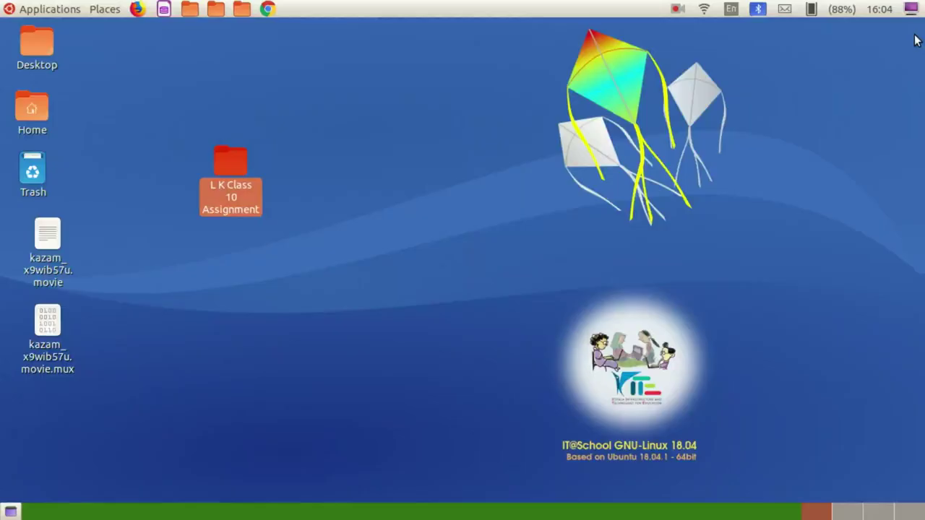